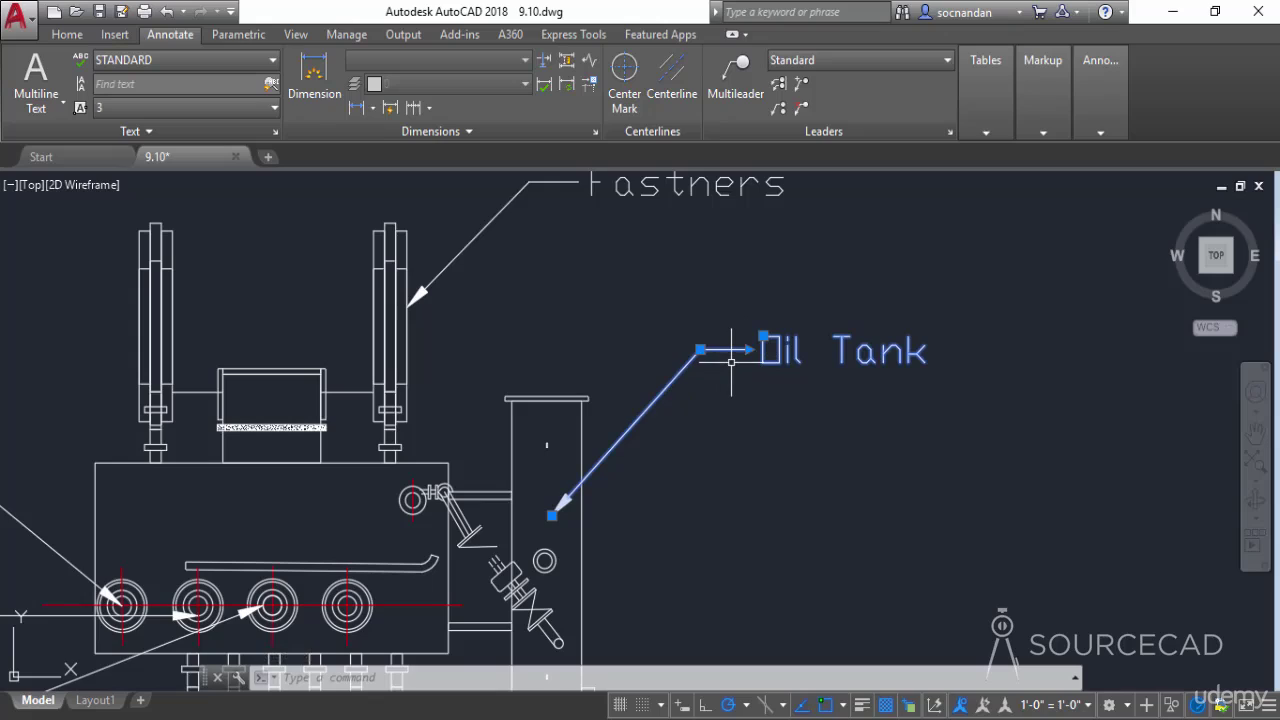
Step: Stretch the Oil Tank label away from its leader elbow and lengthen the landing by moving the elbow back toward the tank
scroll(731, 364, up, 1)
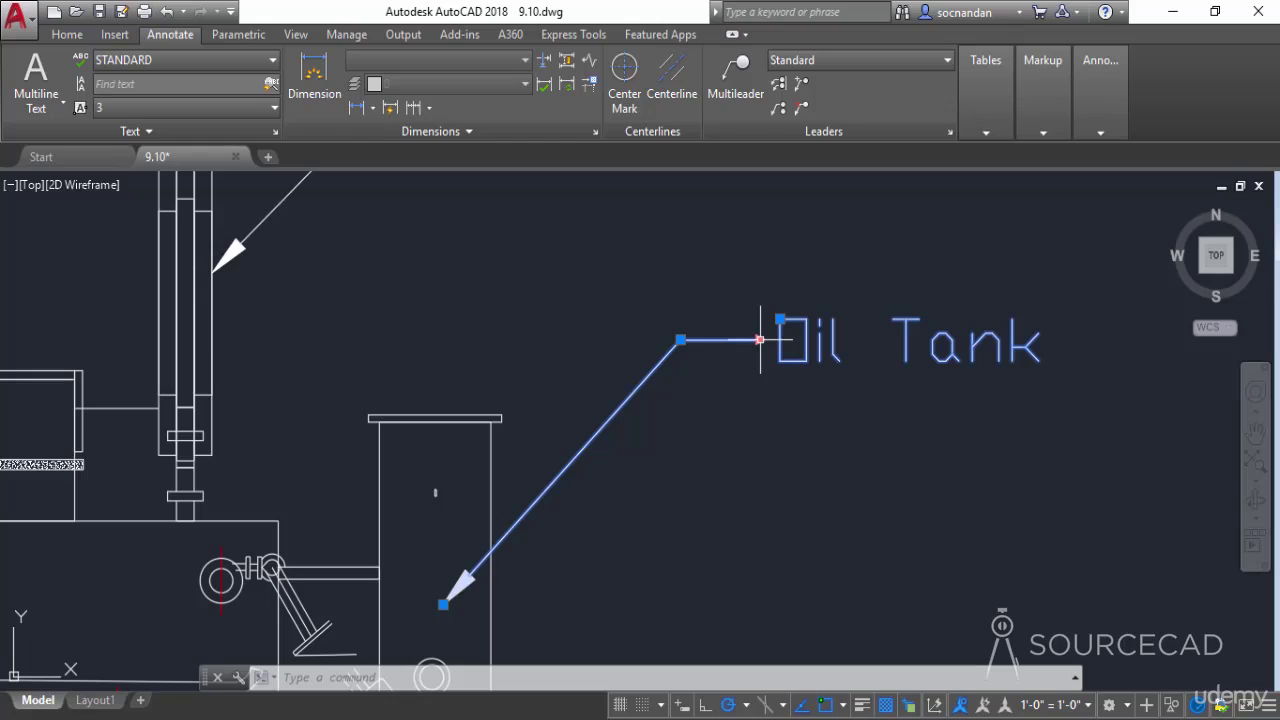
click(760, 340)
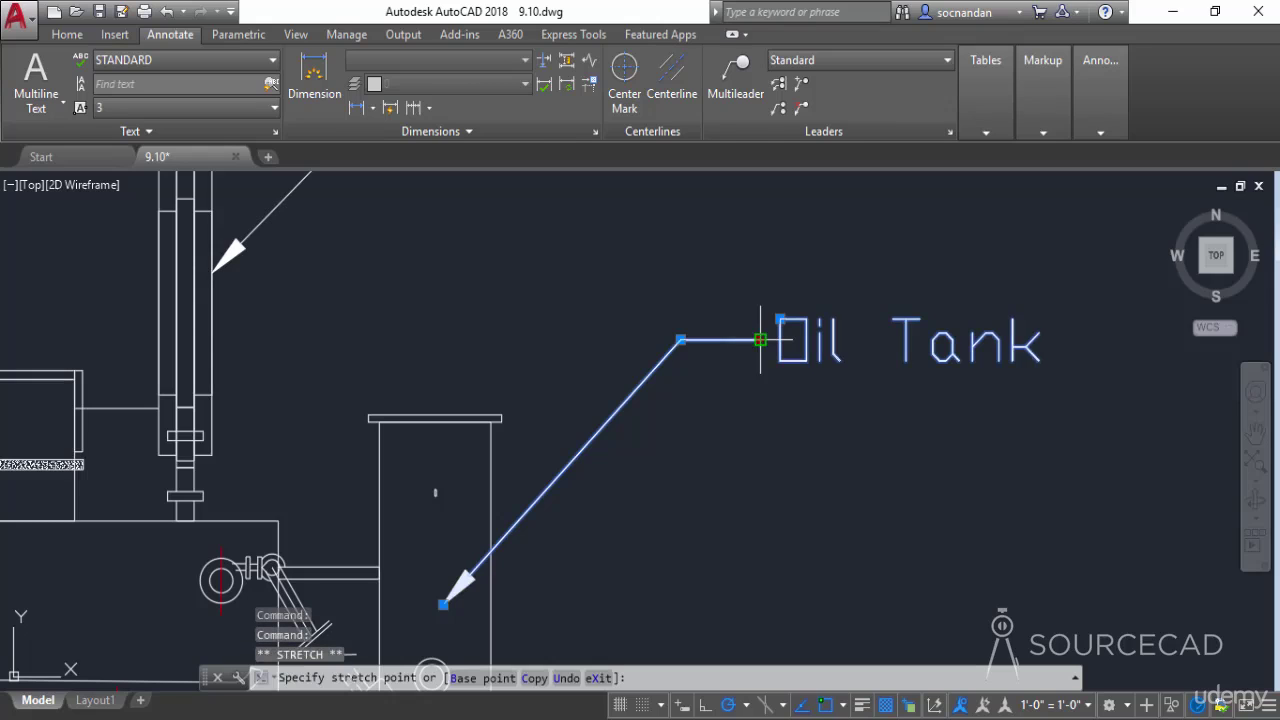
click(872, 340)
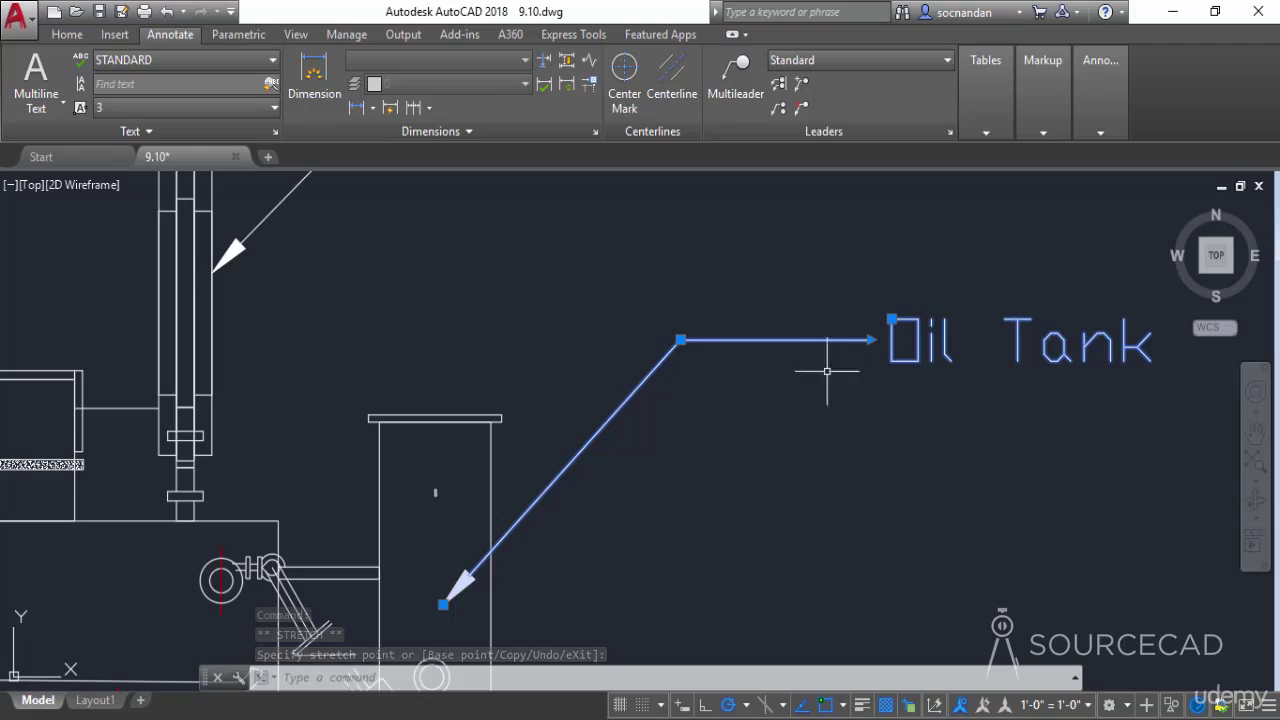
mouse_move(680, 340)
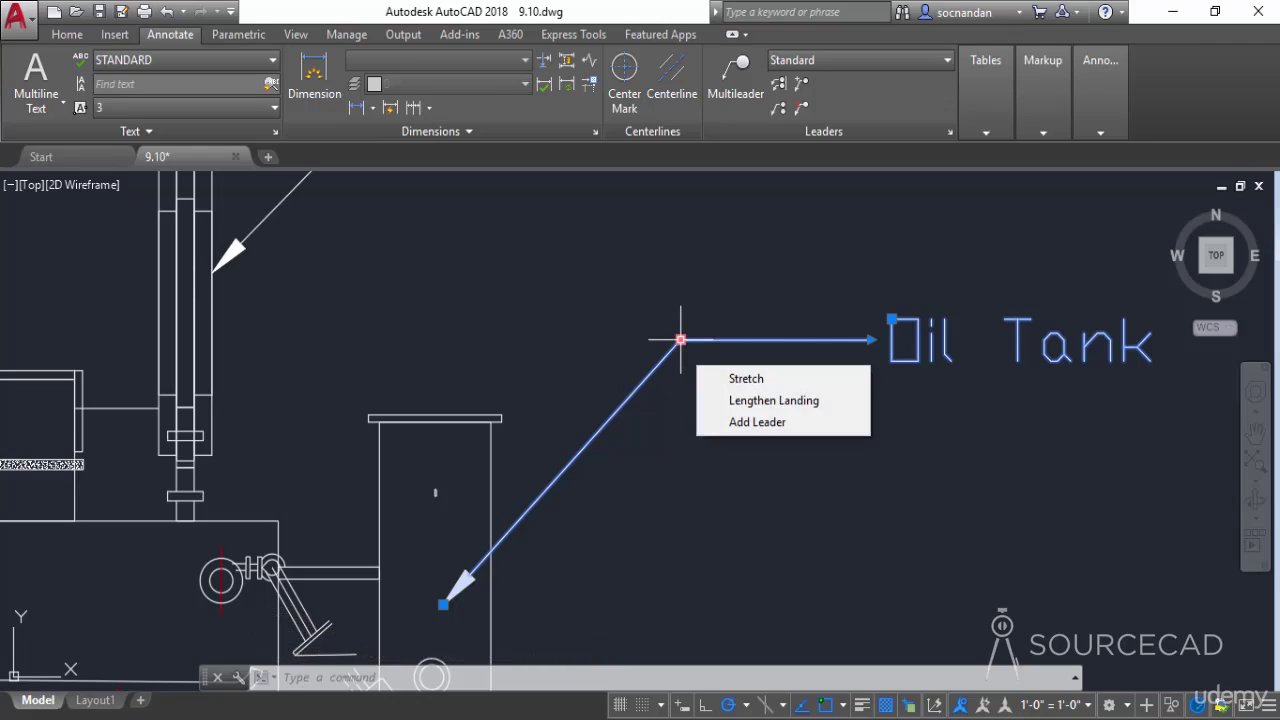
click(757, 401)
click(594, 340)
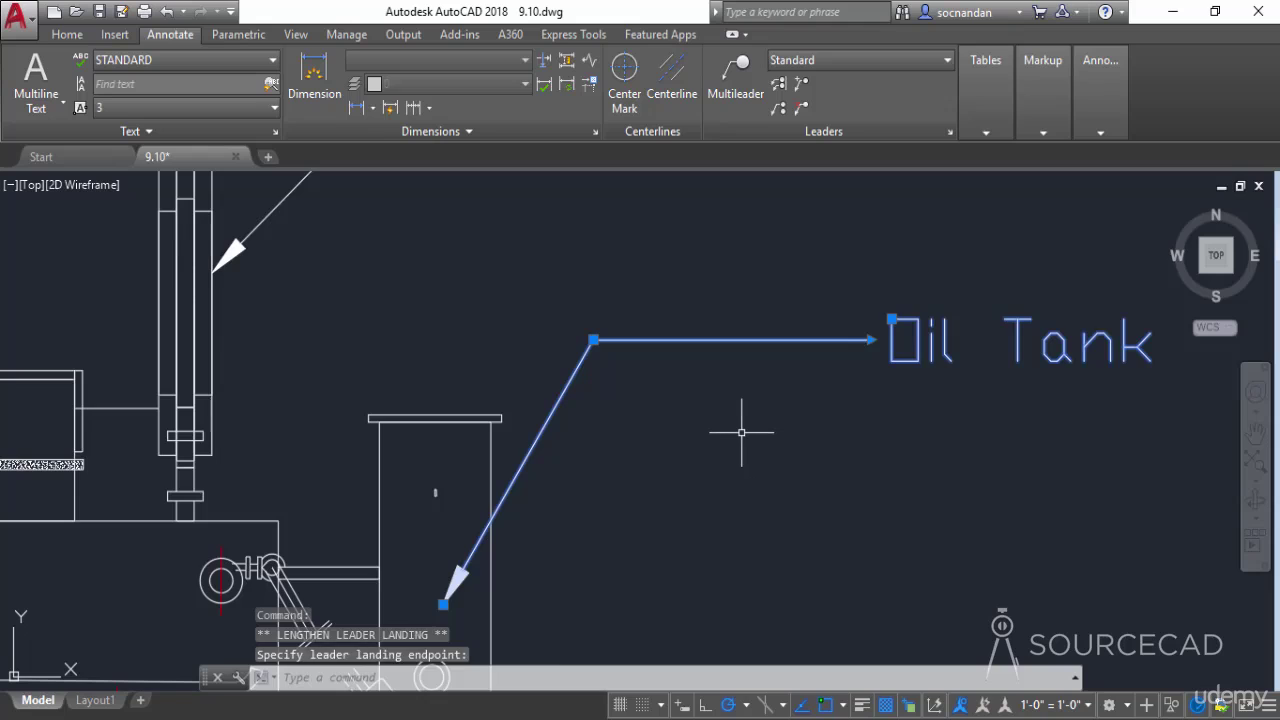
Step: Add two more leader arrows to the Oil Tank multileader from its elbow, and undo the addition
scroll(749, 429, down, 2)
middle_drag(757, 463, 709, 366)
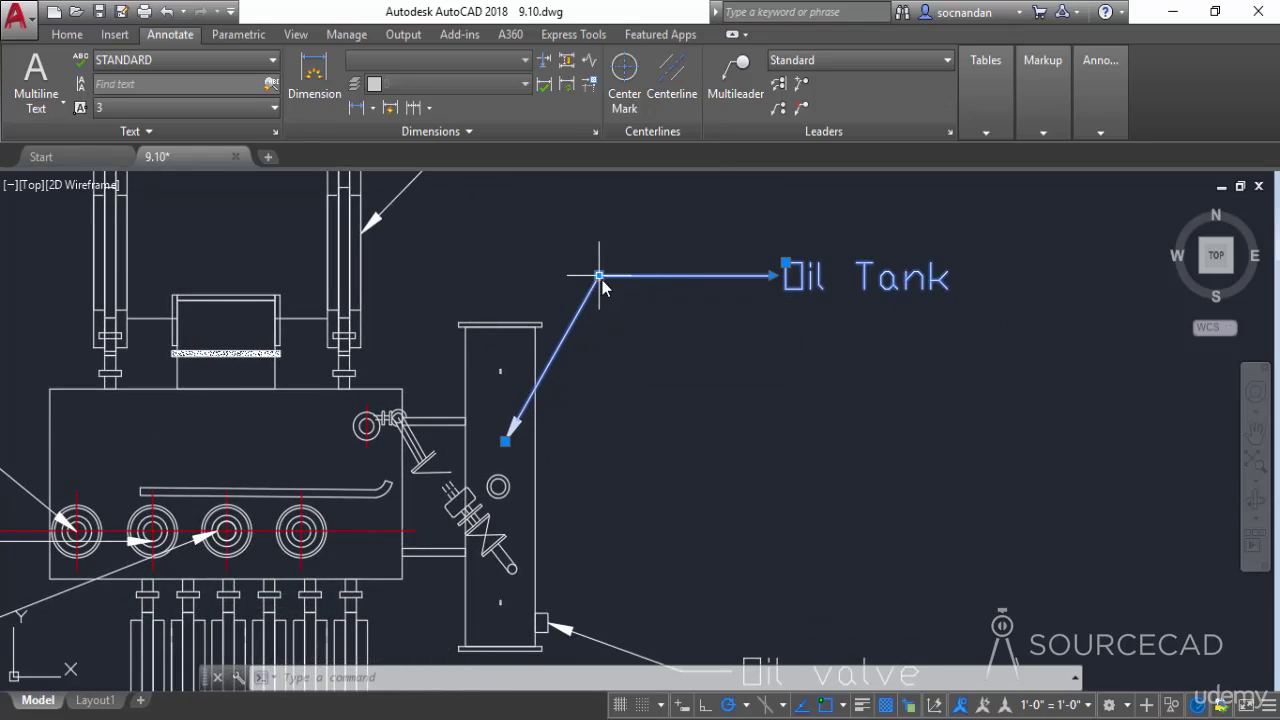
mouse_move(600, 278)
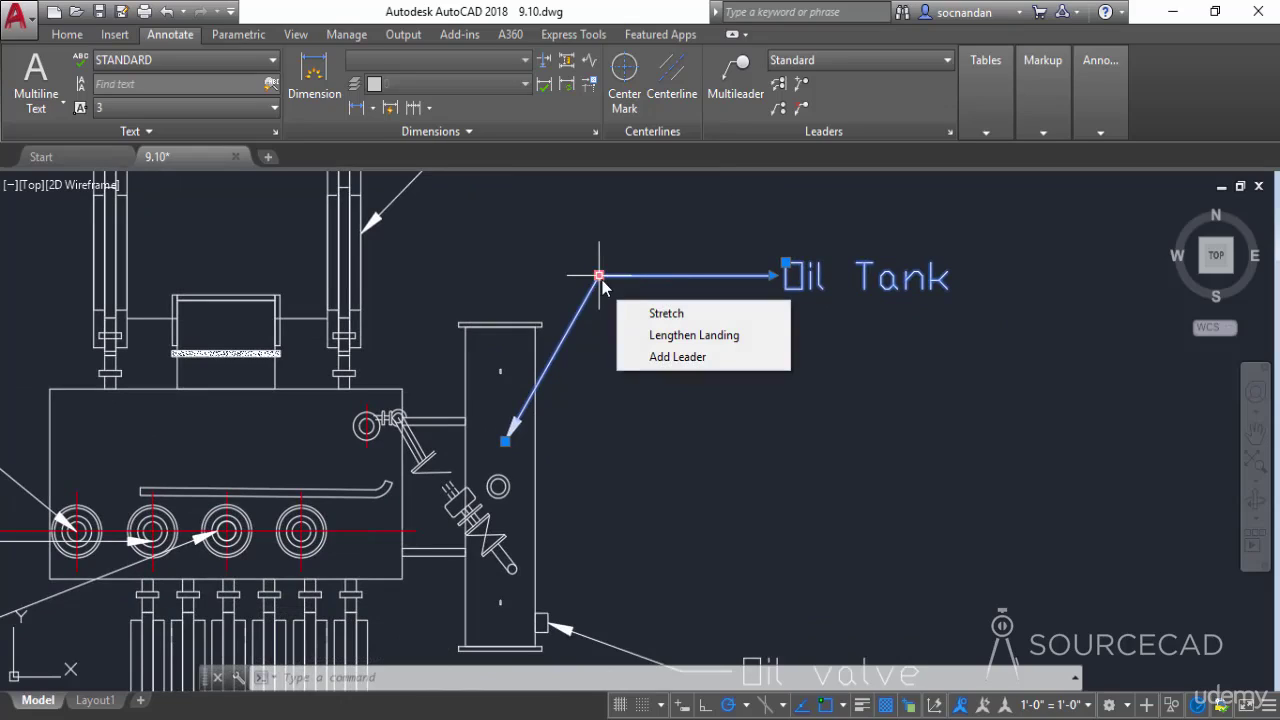
click(670, 357)
click(551, 484)
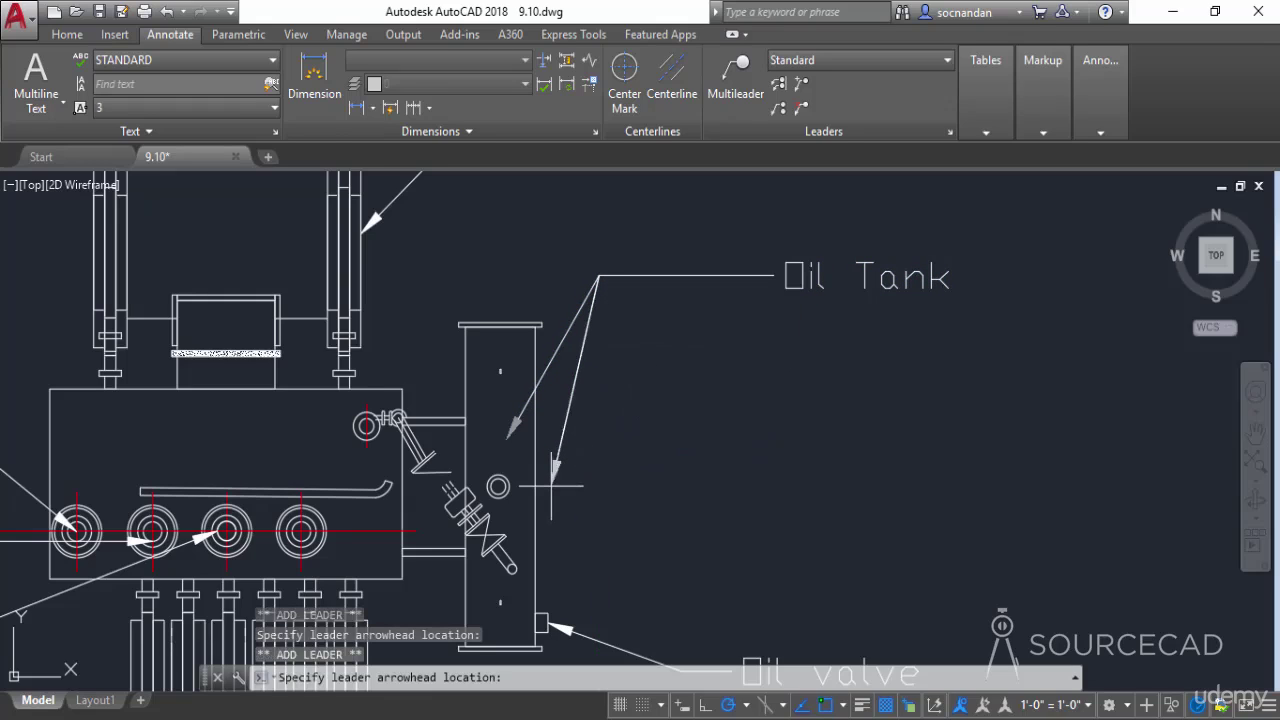
click(656, 496)
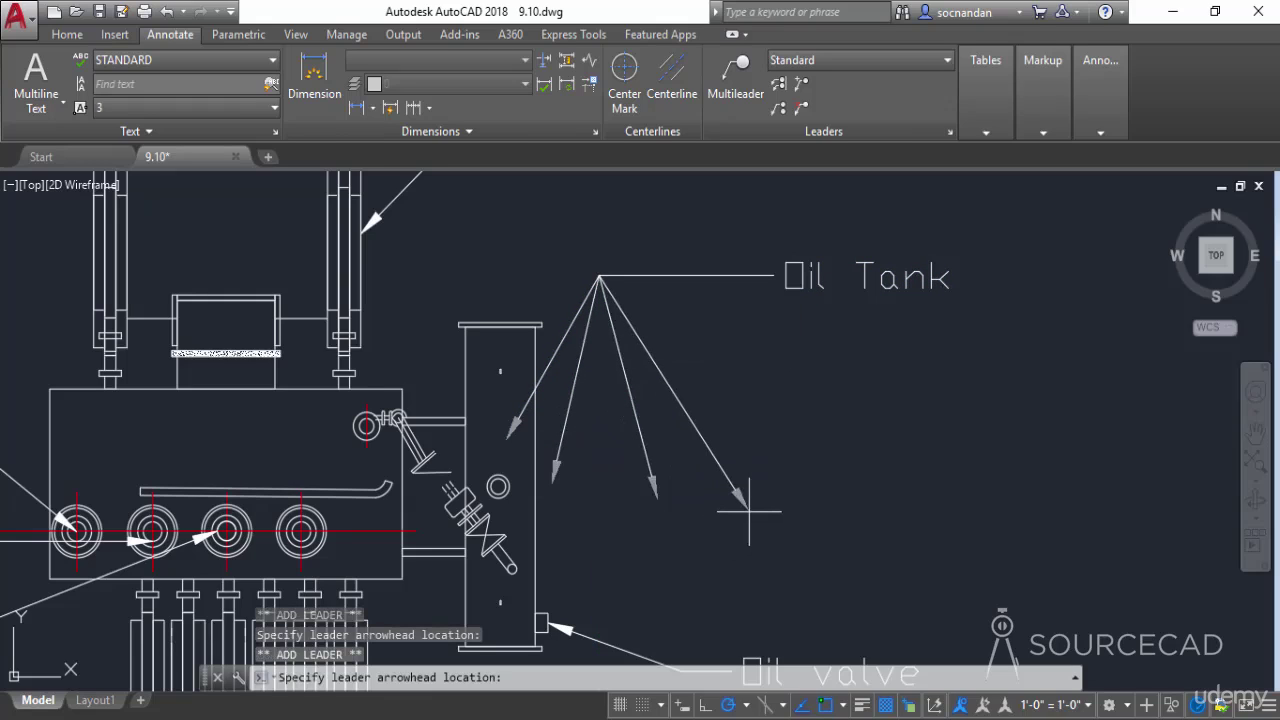
key(Escape)
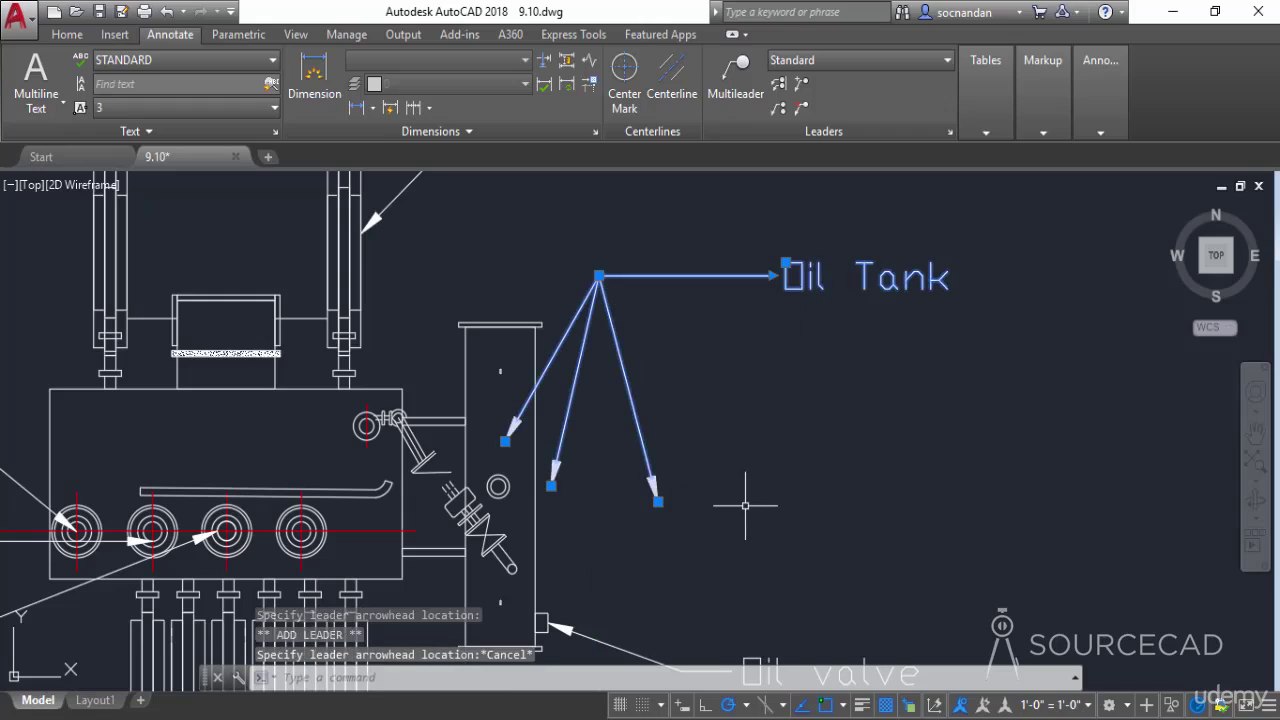
key(ctrl+z)
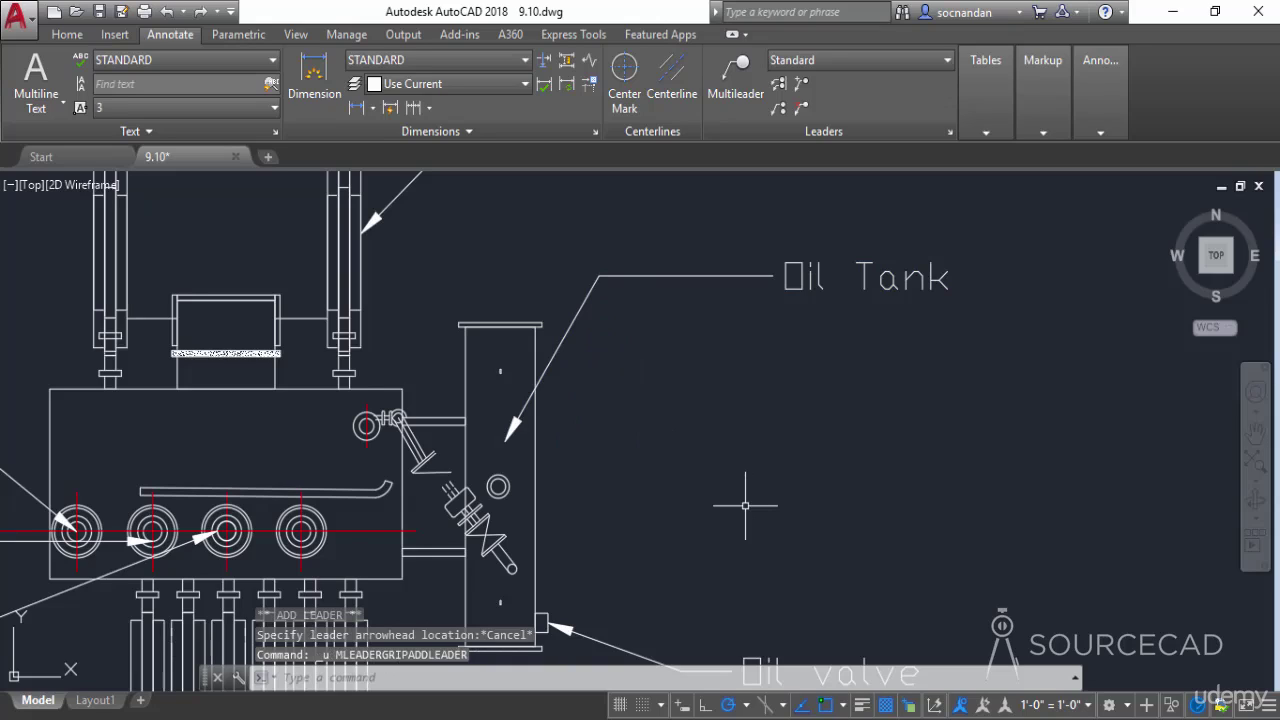
Step: Add a vertex at the Oil Tank leader's arrowhead, extending it down past the tank's right edge, and undo the multileader edits
click(522, 410)
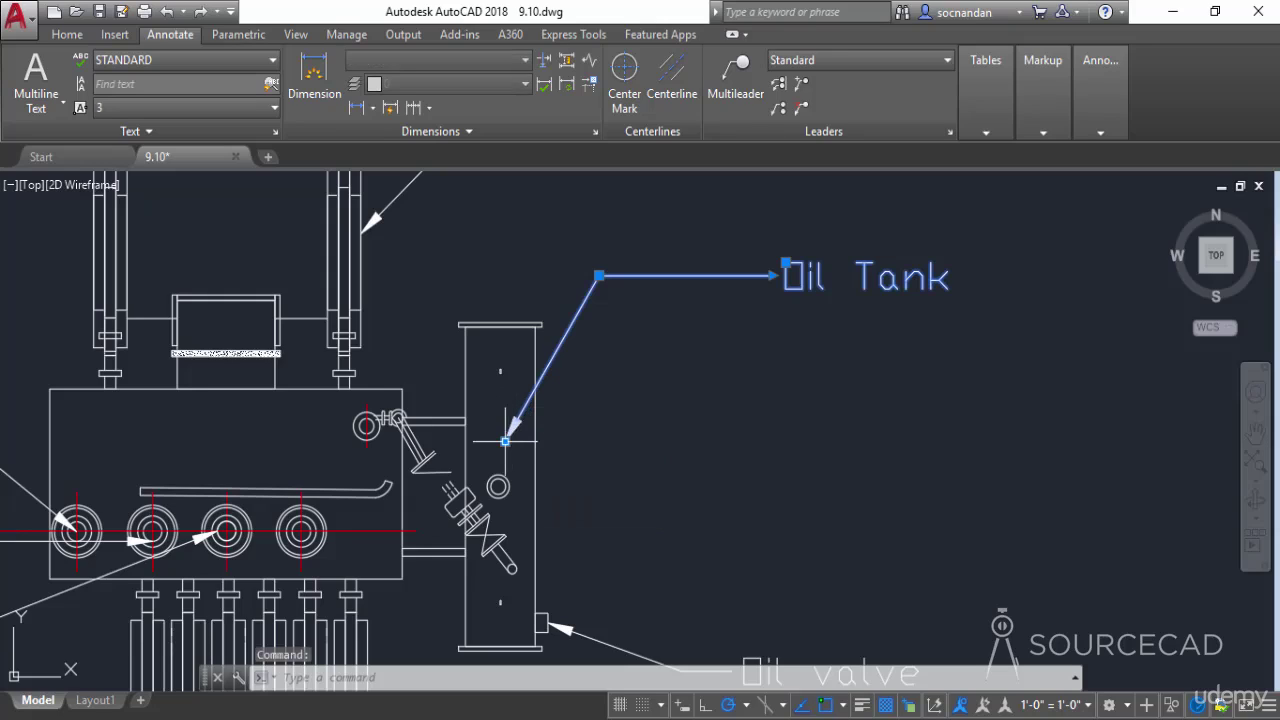
mouse_move(505, 440)
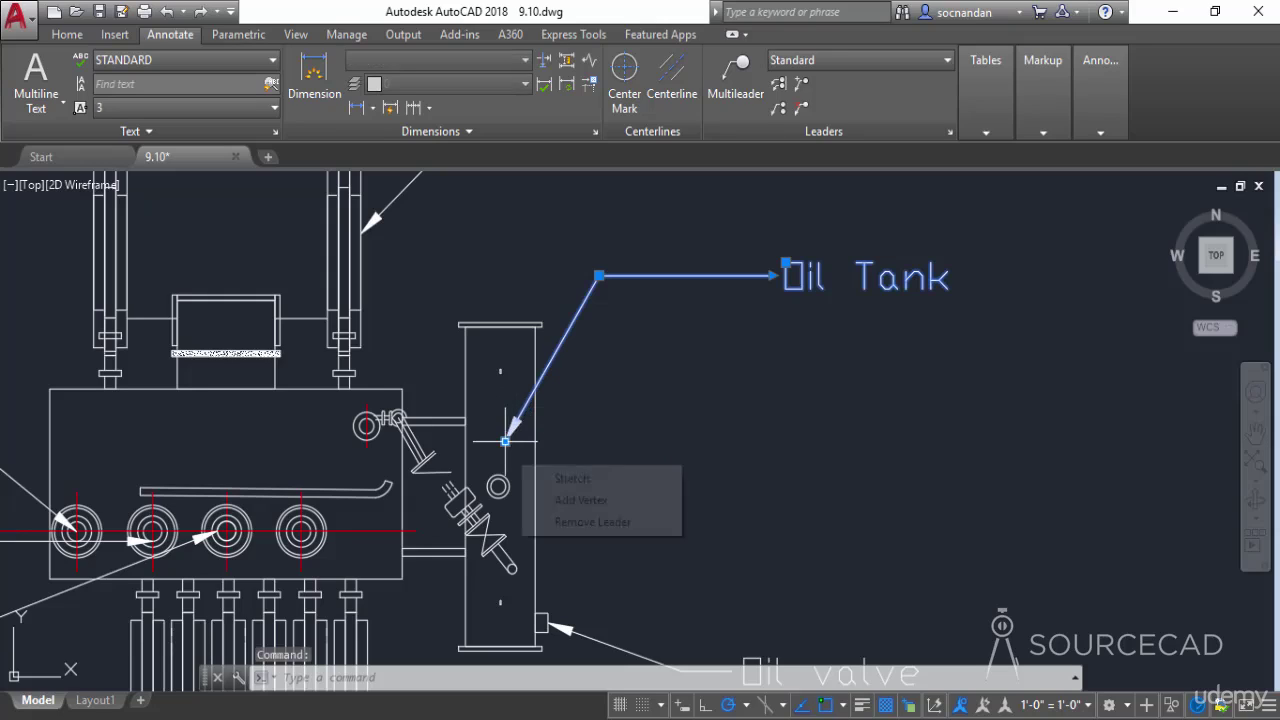
click(572, 502)
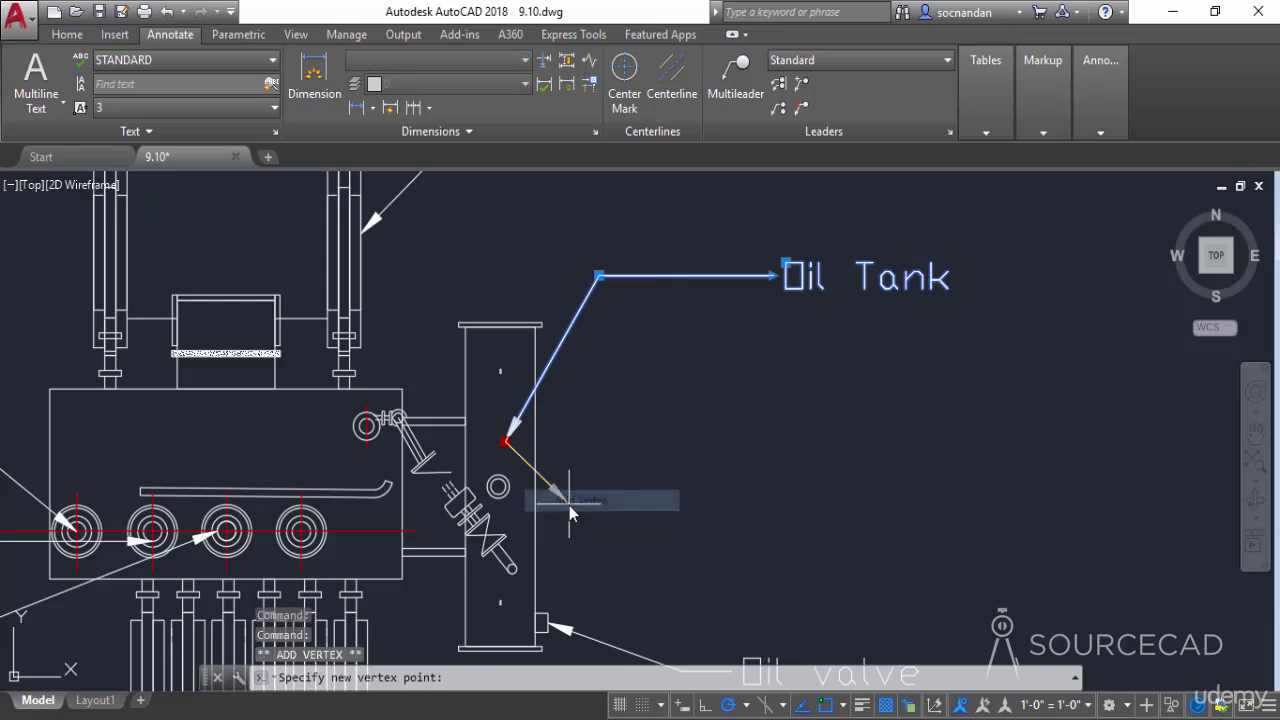
click(604, 563)
key(Escape)
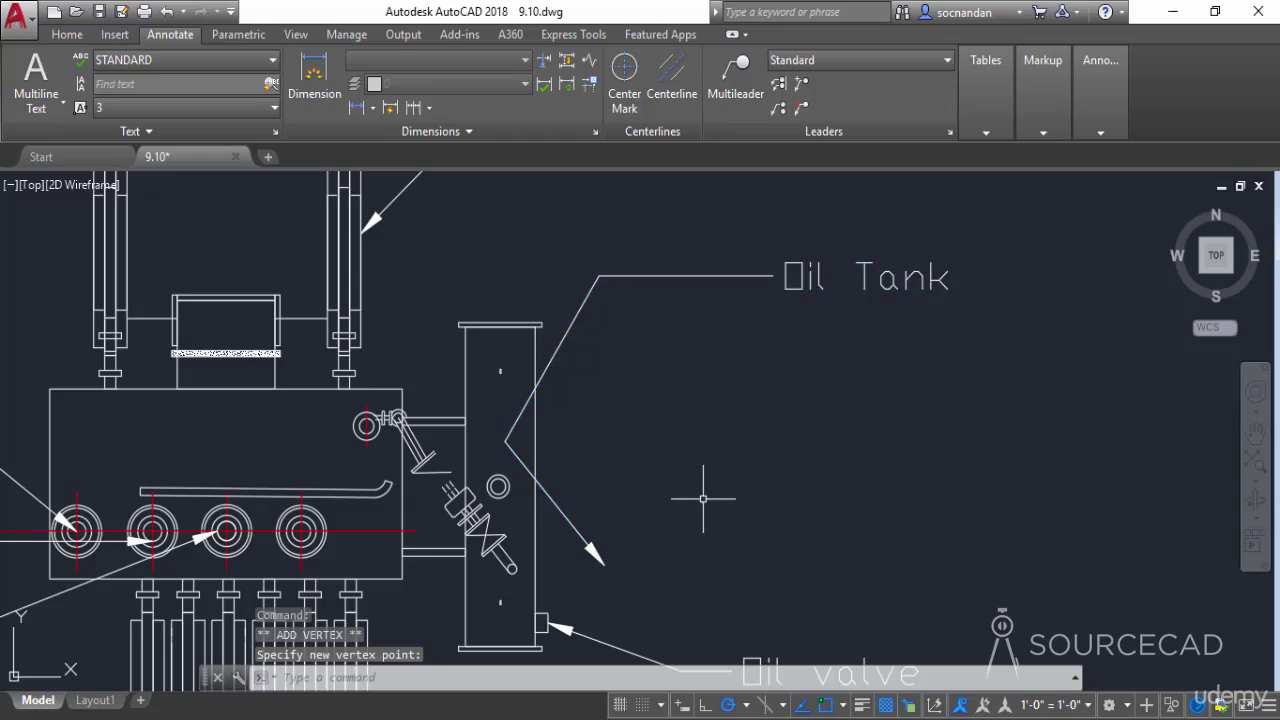
key(Escape)
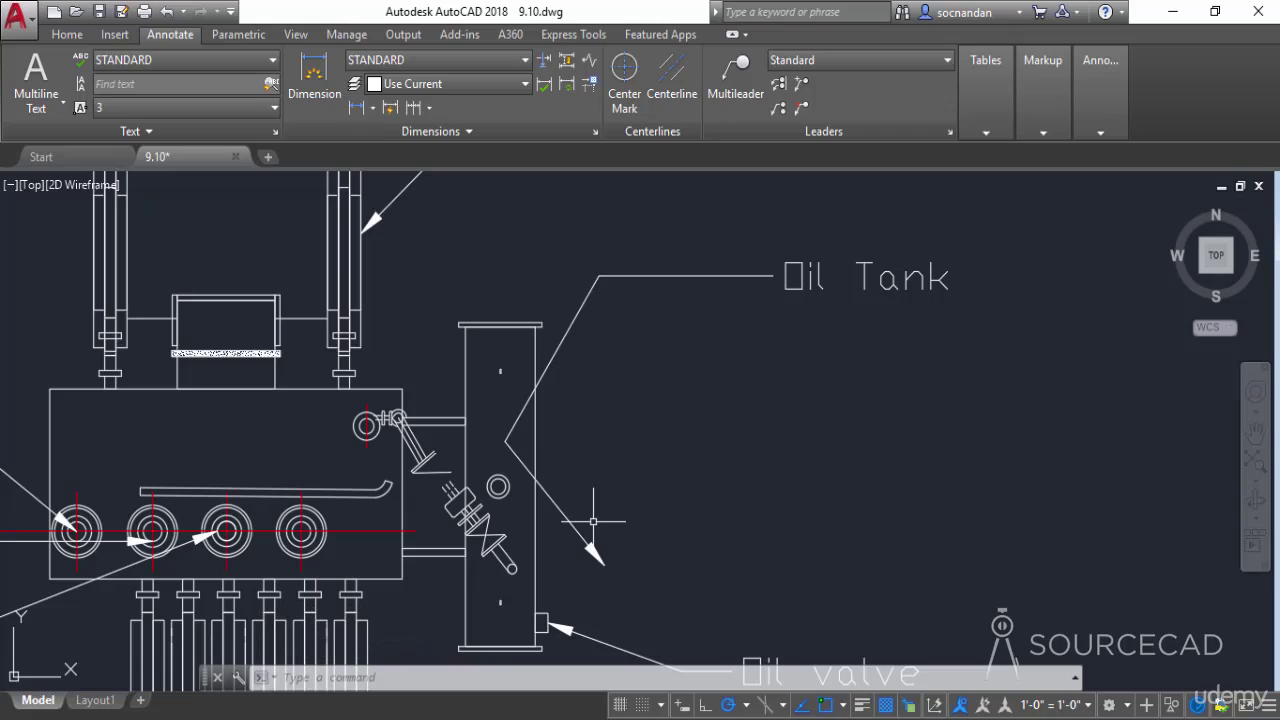
key(ctrl+z)
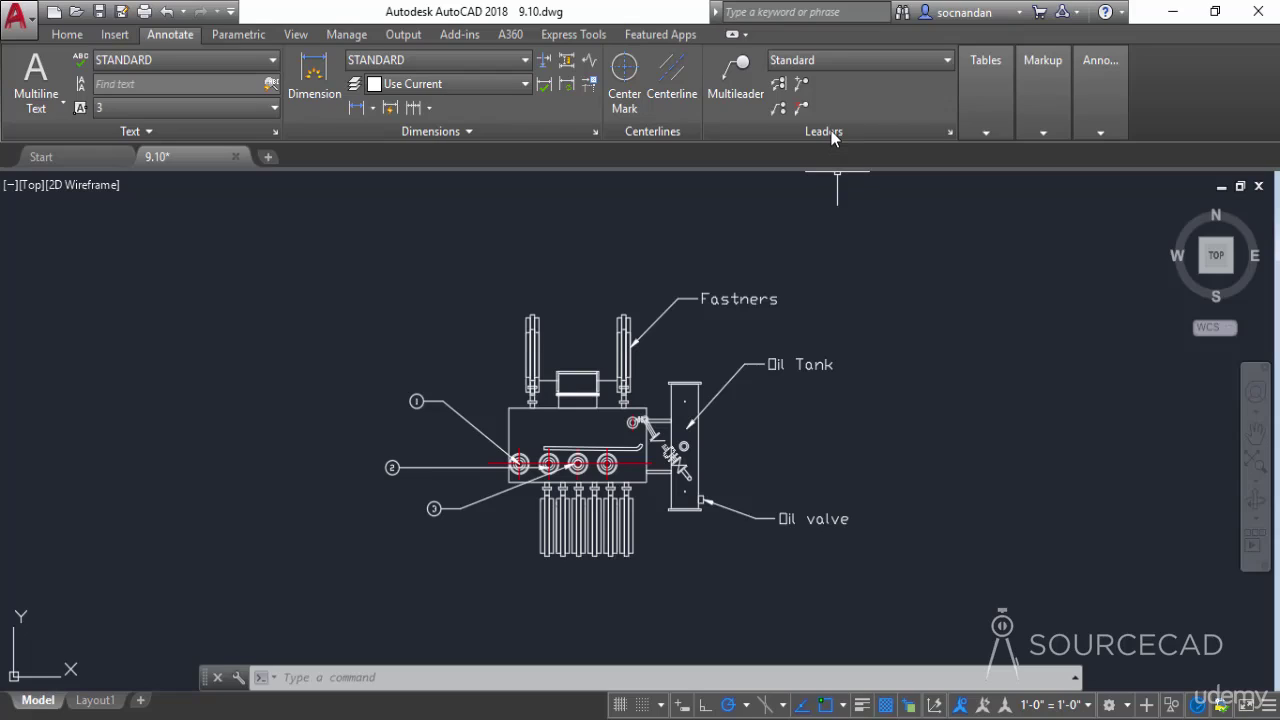
Step: Add a second leader arrow to the Fastners multileader, pointing at the left upright on top of the body
click(801, 85)
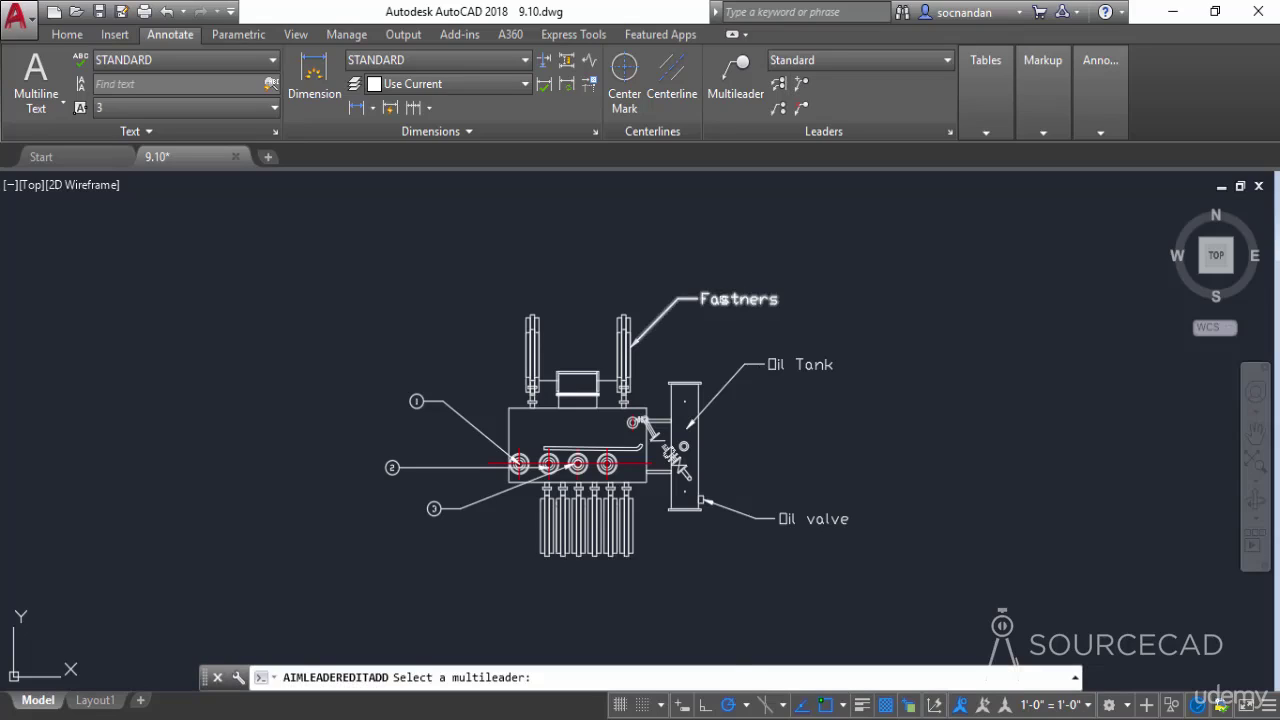
click(740, 299)
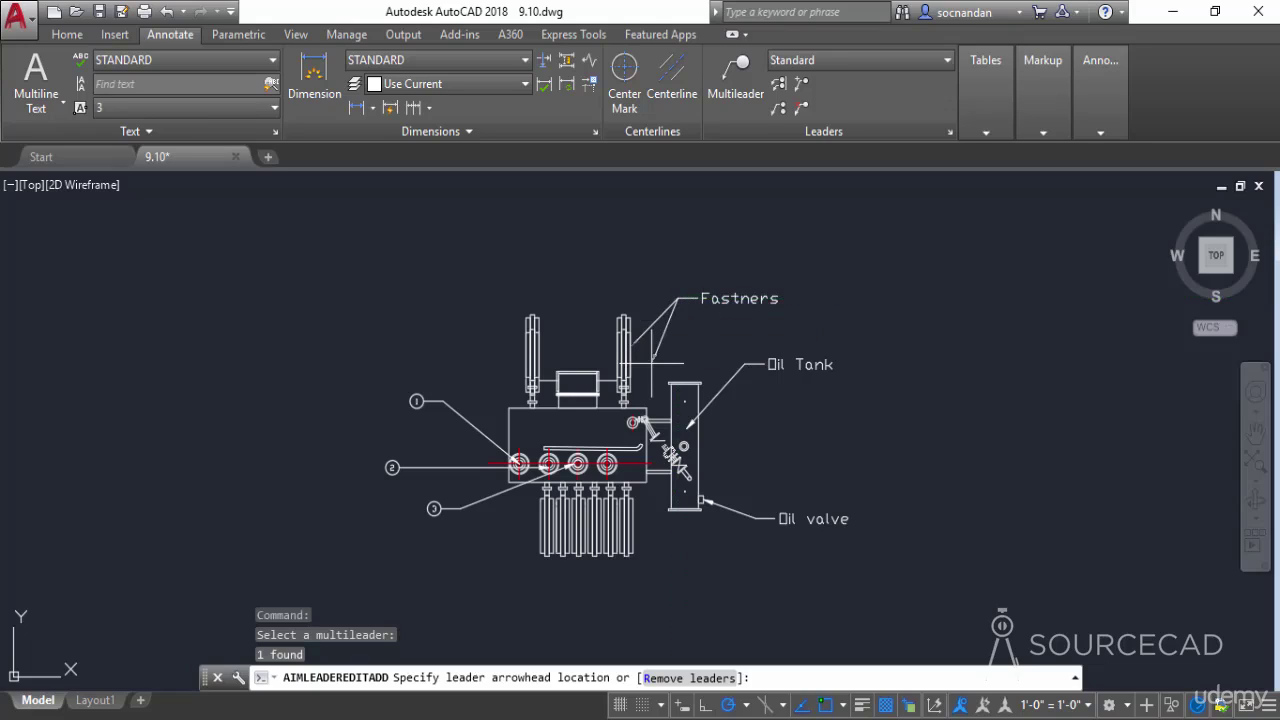
click(538, 347)
key(Return)
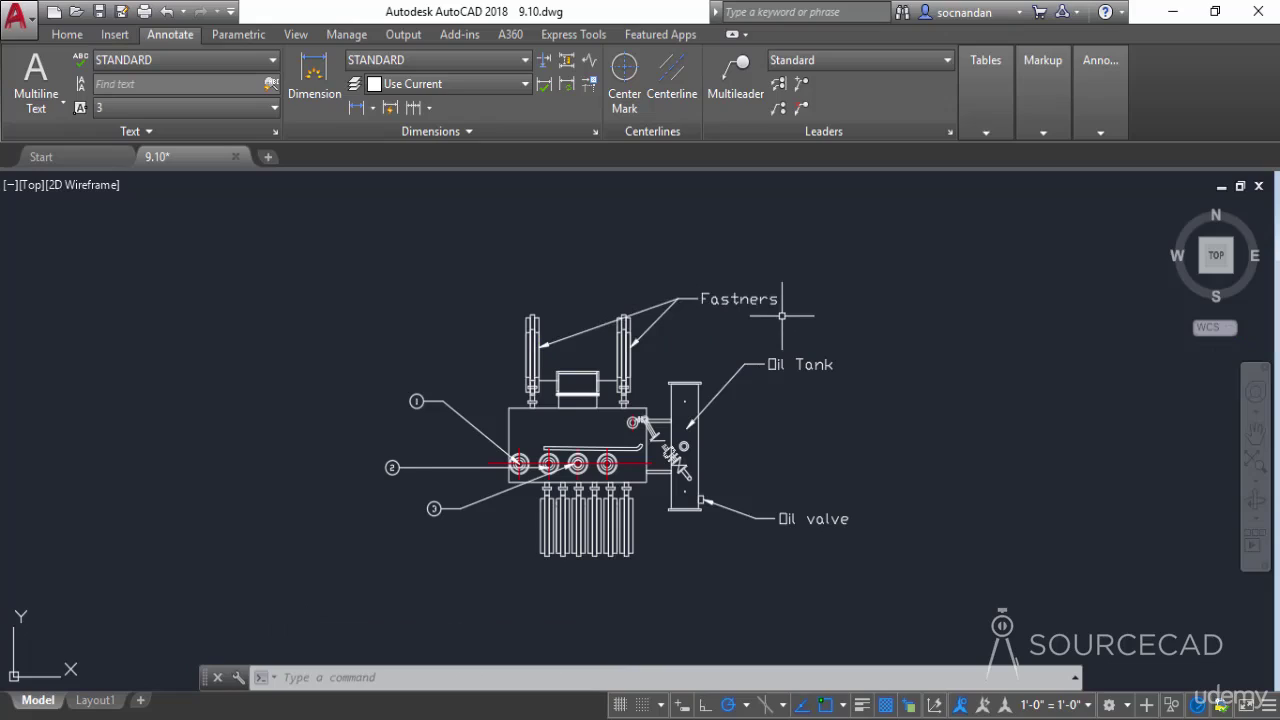
Step: Remove the leader arrow pointing at the left upright from the Fastners multileader
click(800, 112)
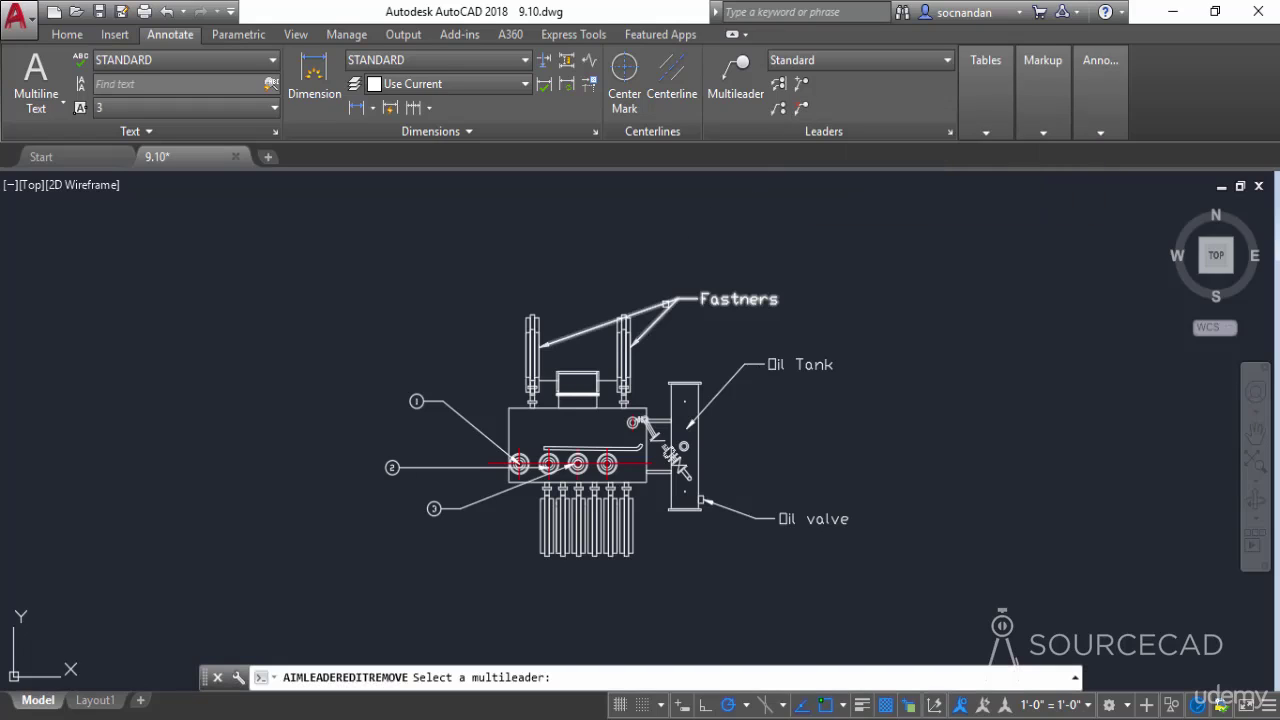
click(665, 304)
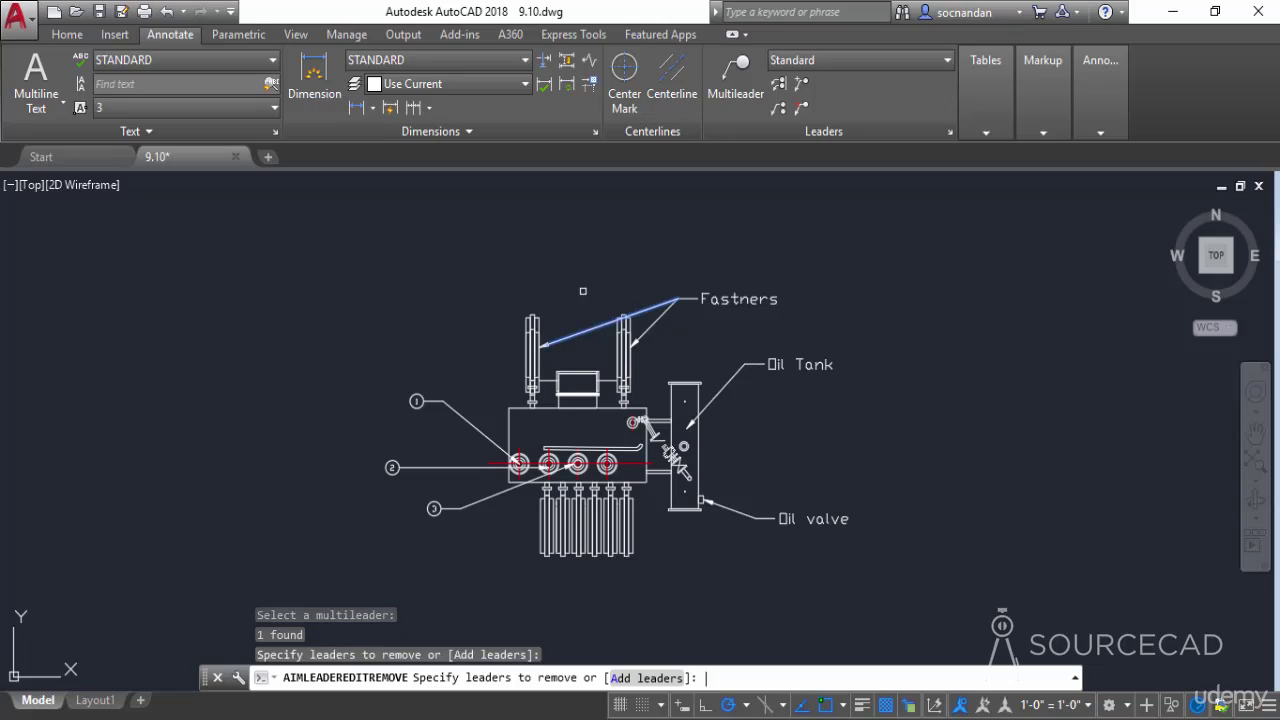
click(583, 291)
key(Return)
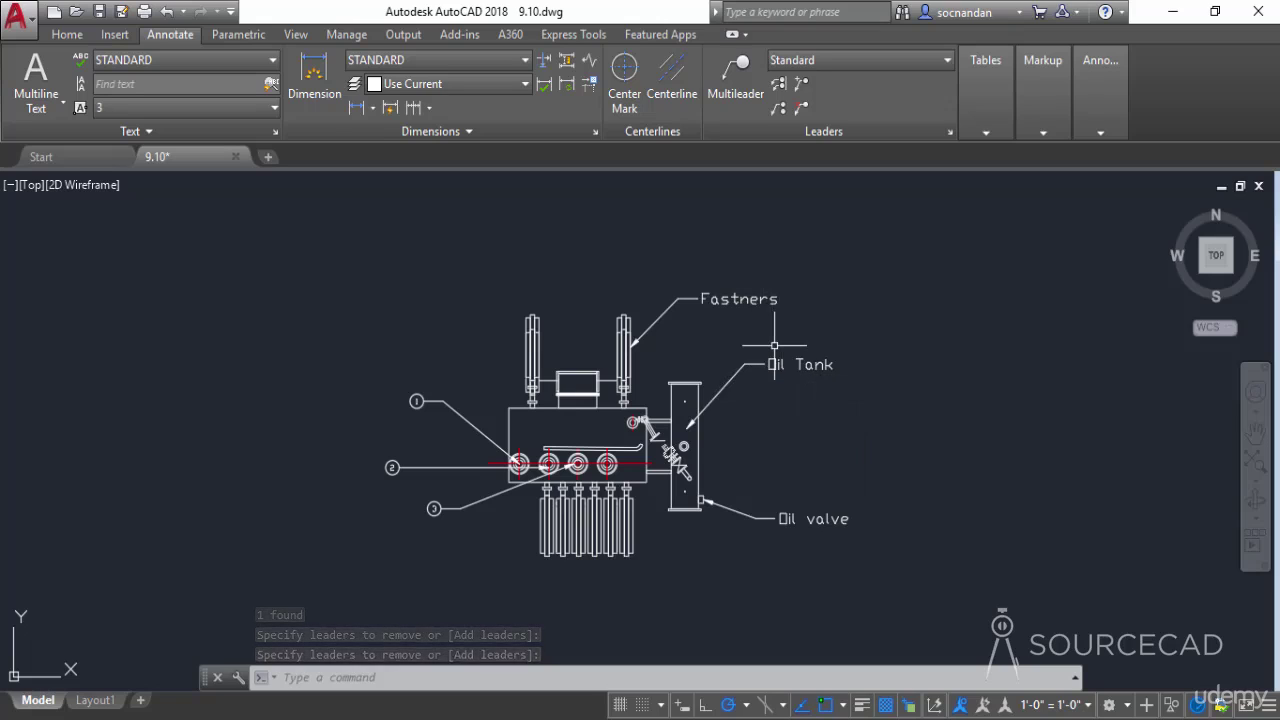
Step: Run multileader alignment on Fastners, Oil Tank and Oil valve, using Oil Tank as the reference and a vertical direction
click(779, 86)
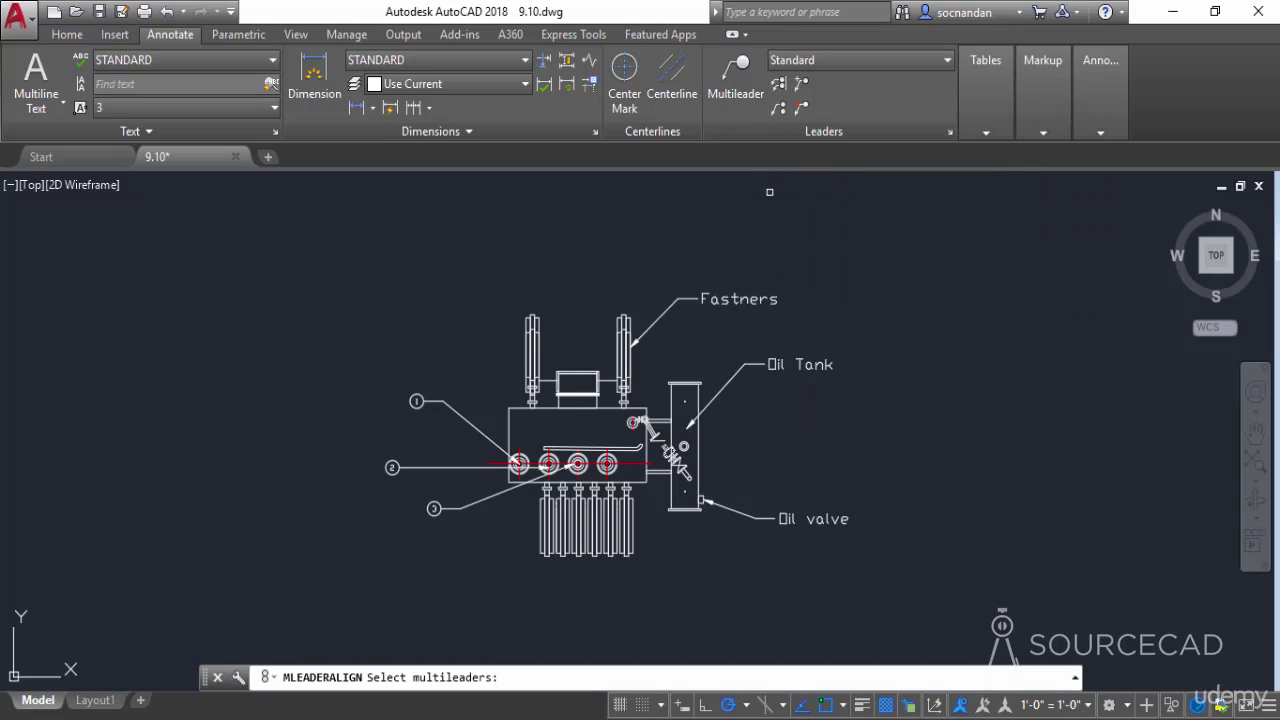
click(753, 300)
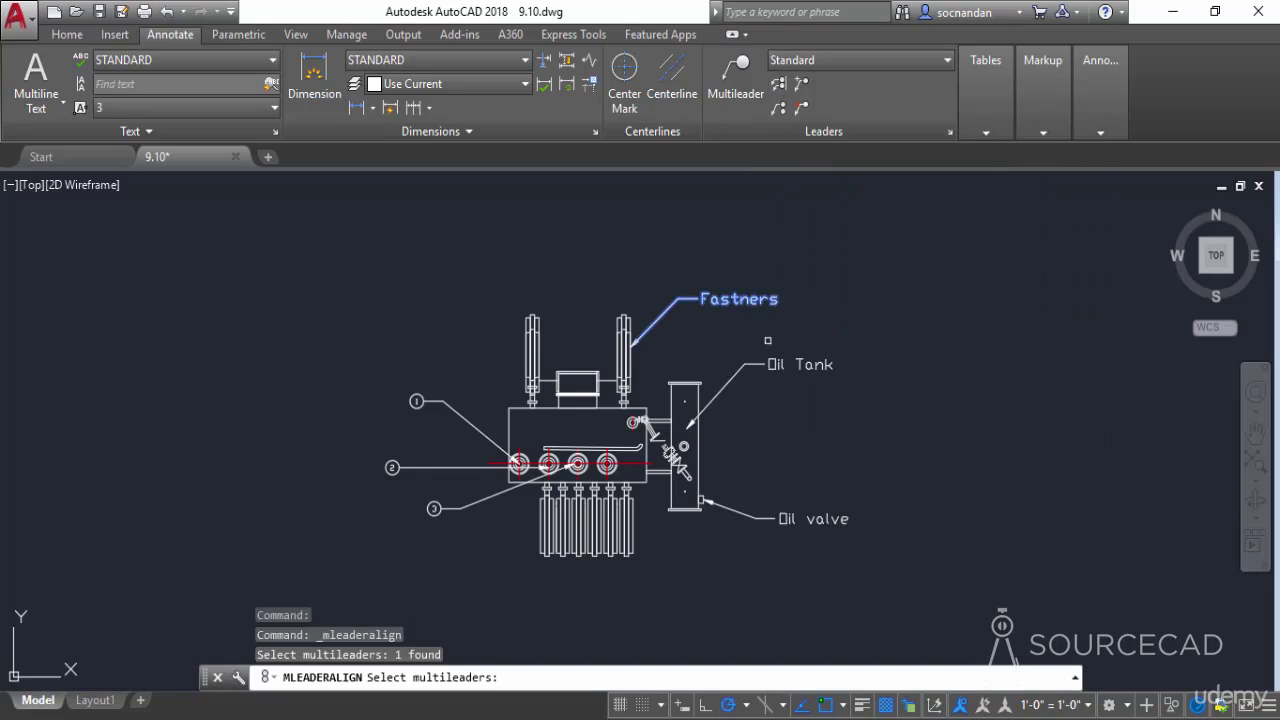
click(778, 366)
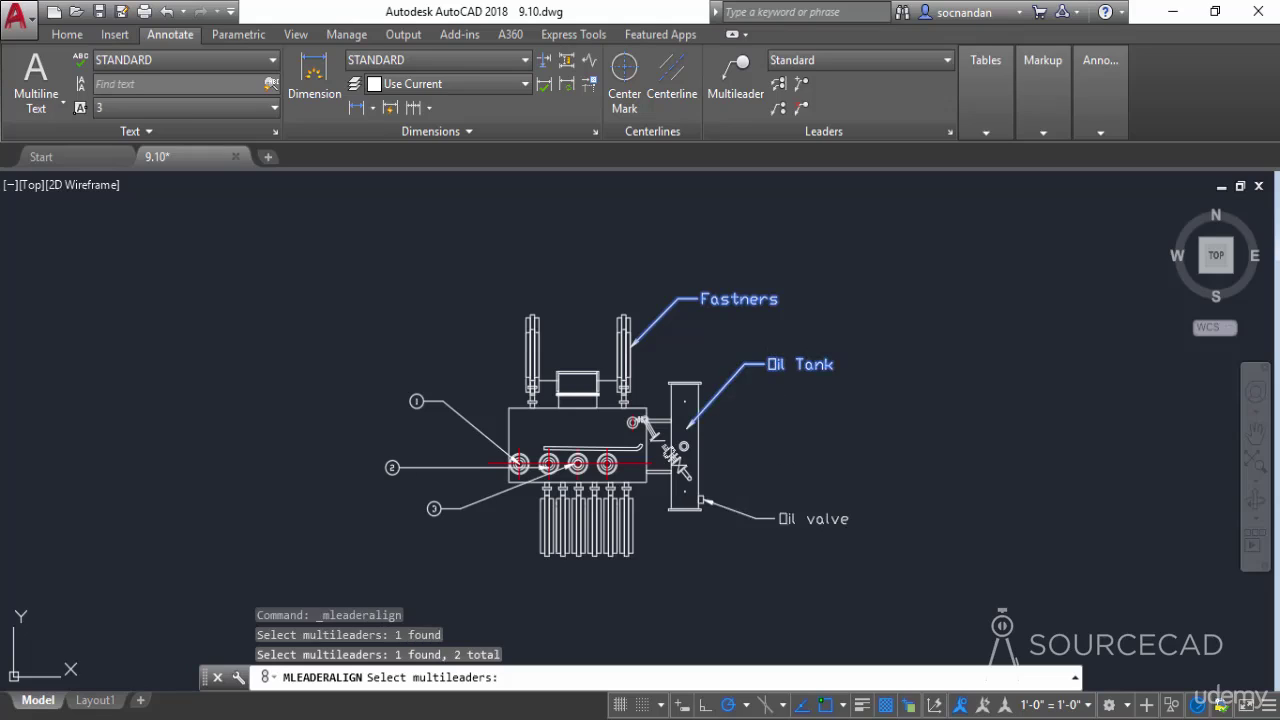
click(788, 521)
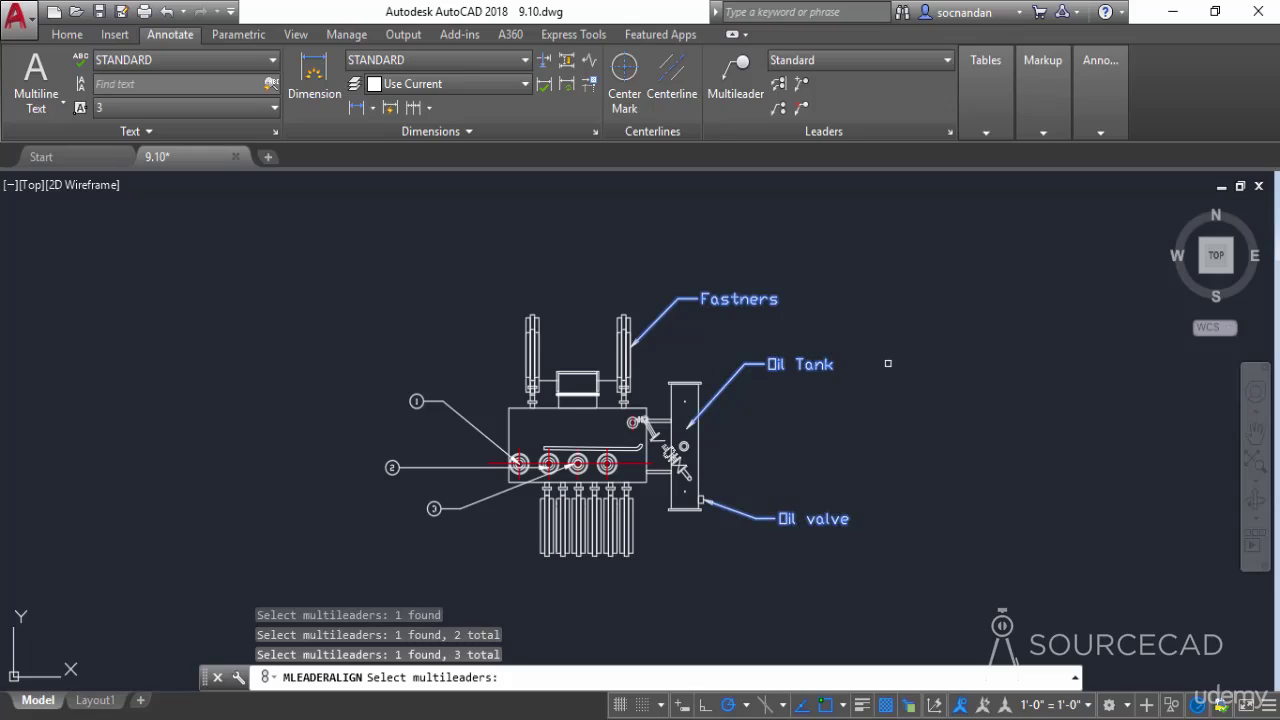
key(Return)
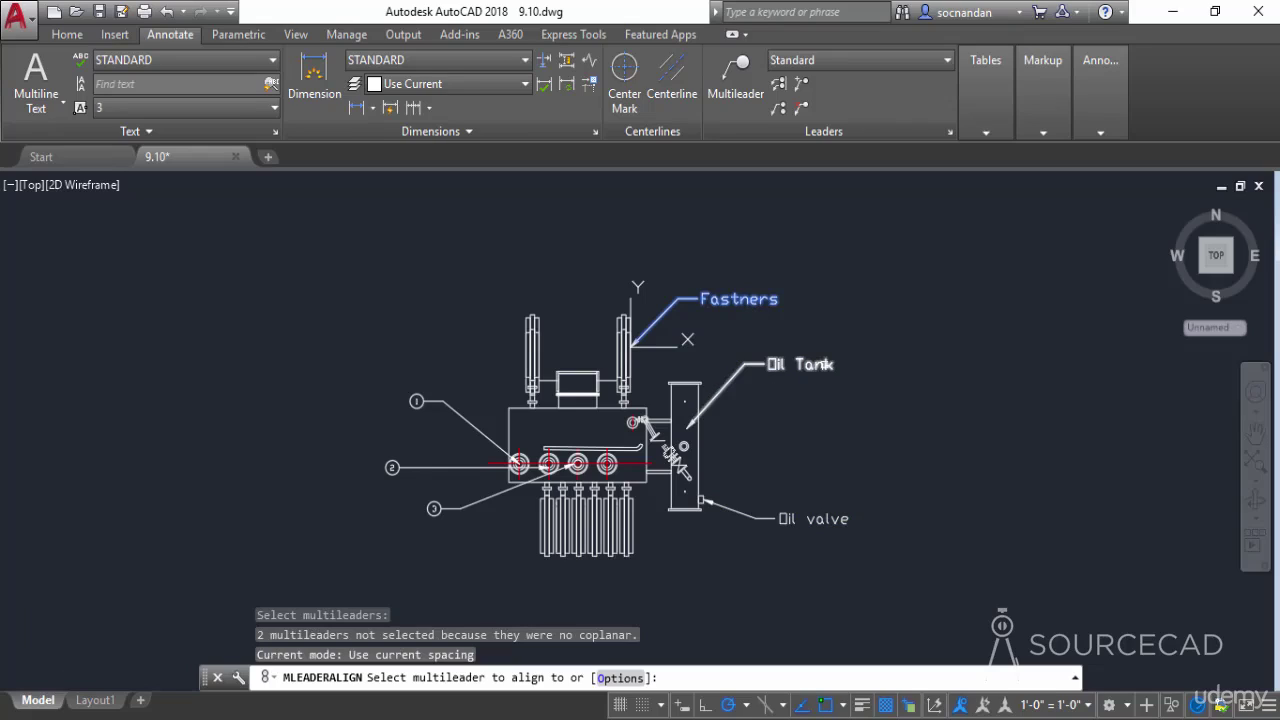
click(770, 364)
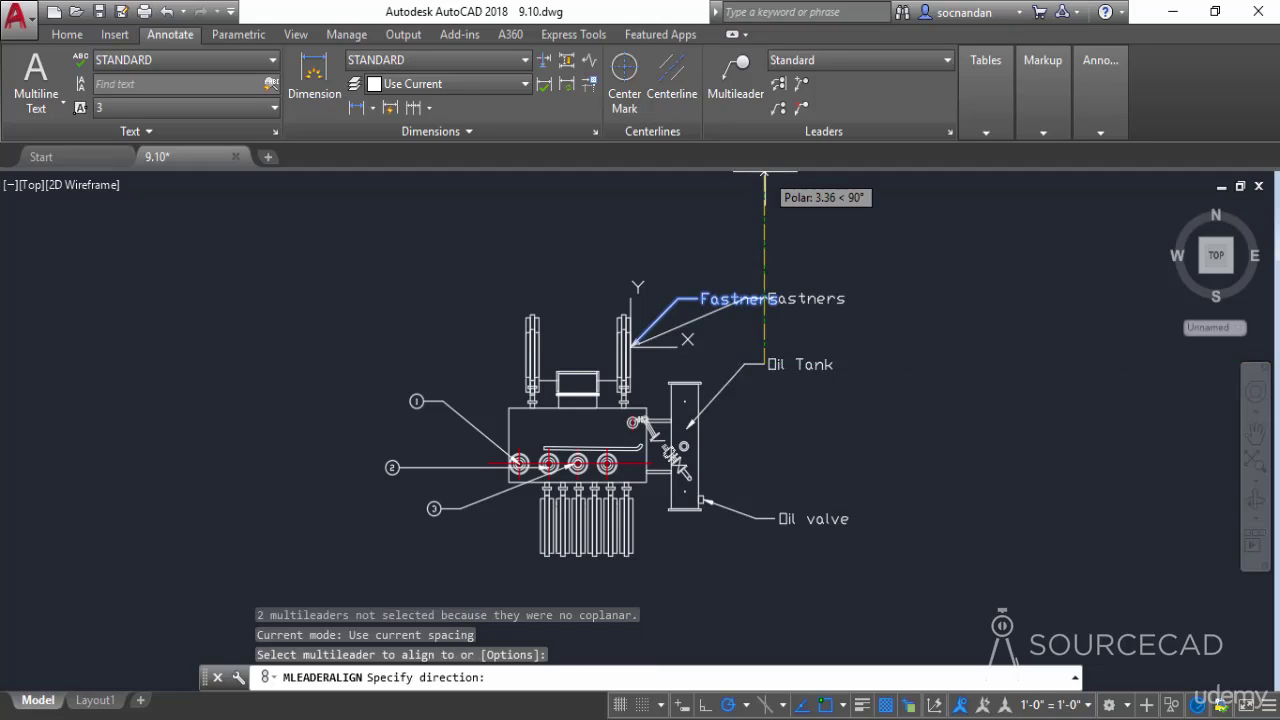
click(764, 172)
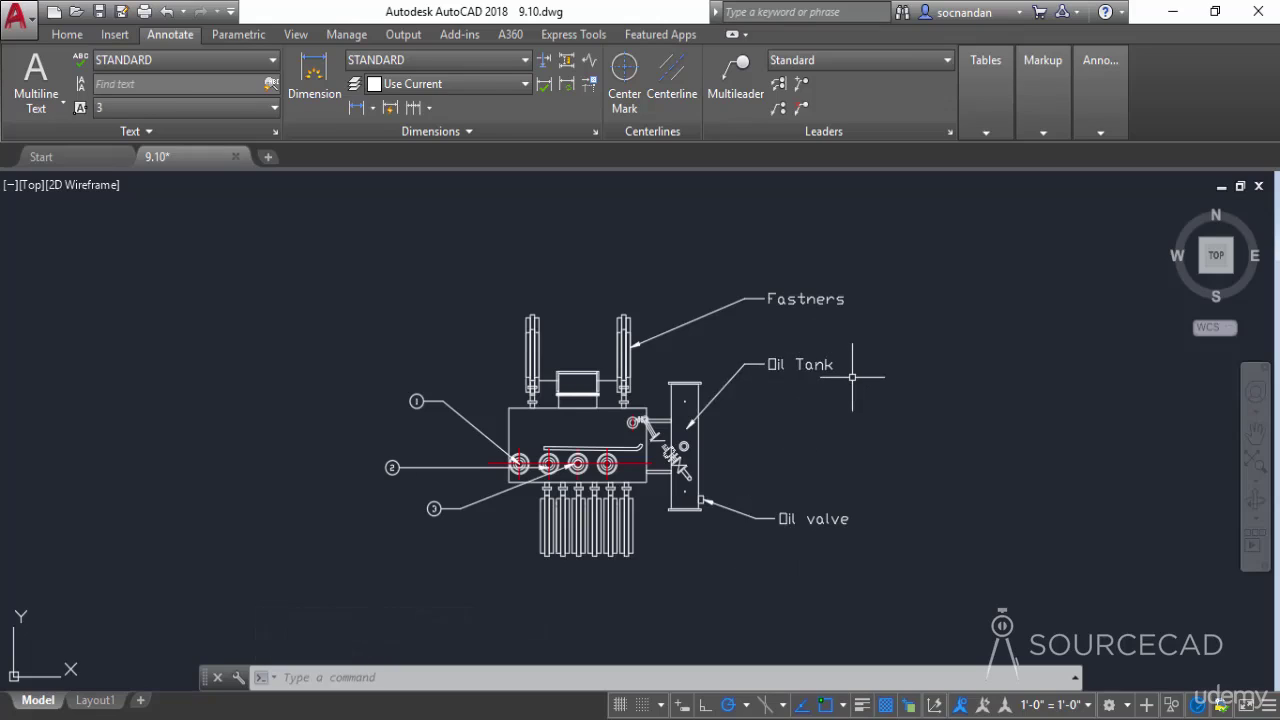
Step: Collect balloon multileaders 1, 2 and 3 into one horizontal group on a single leader, placed above and left of the body
click(780, 110)
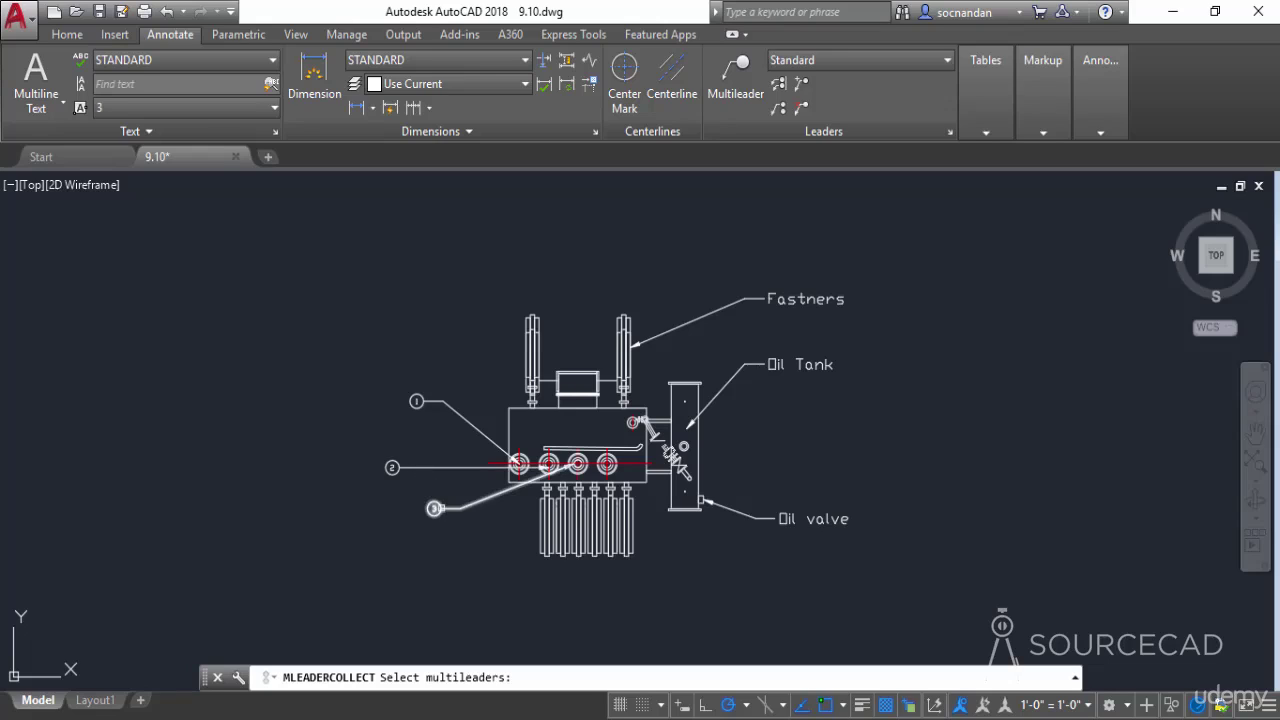
click(779, 117)
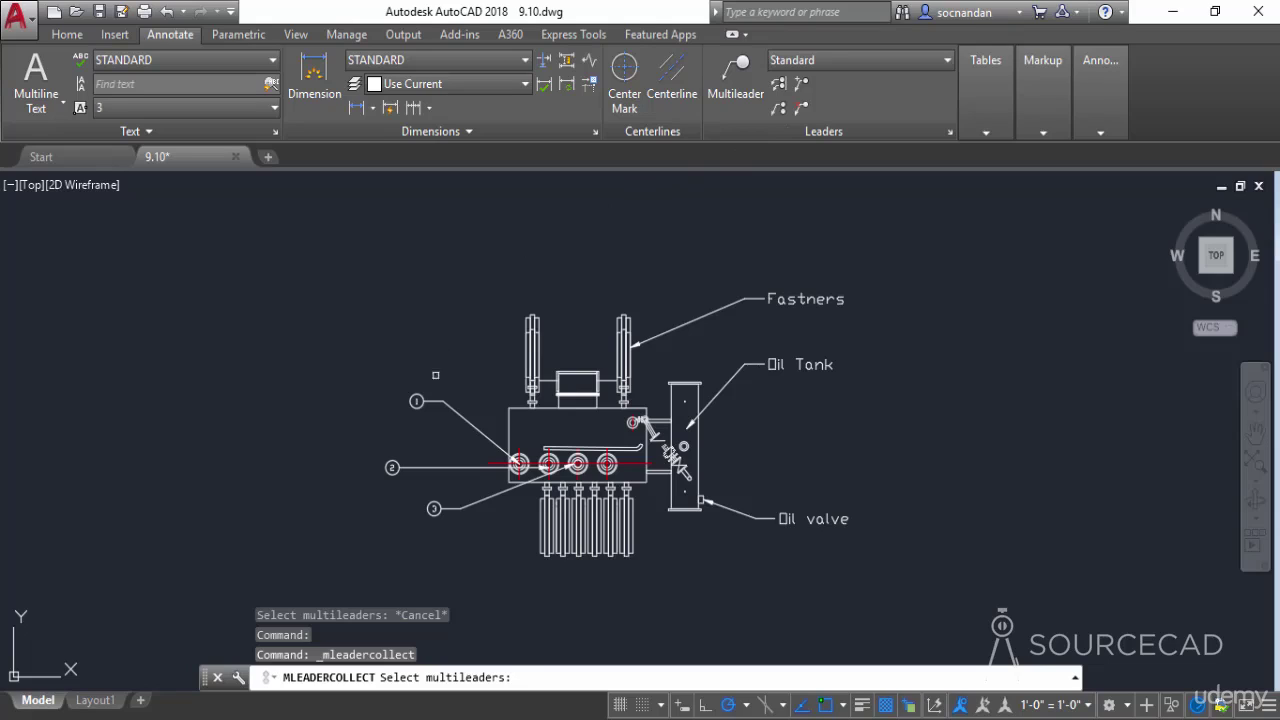
click(432, 401)
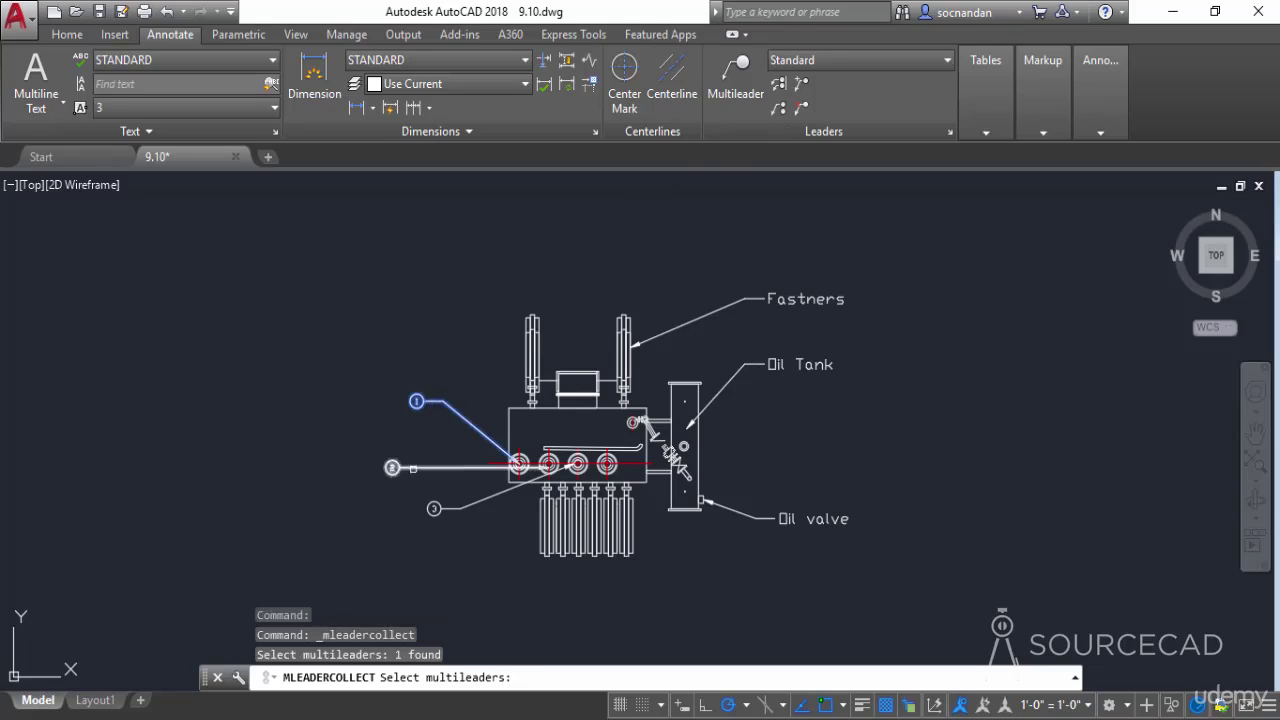
click(412, 467)
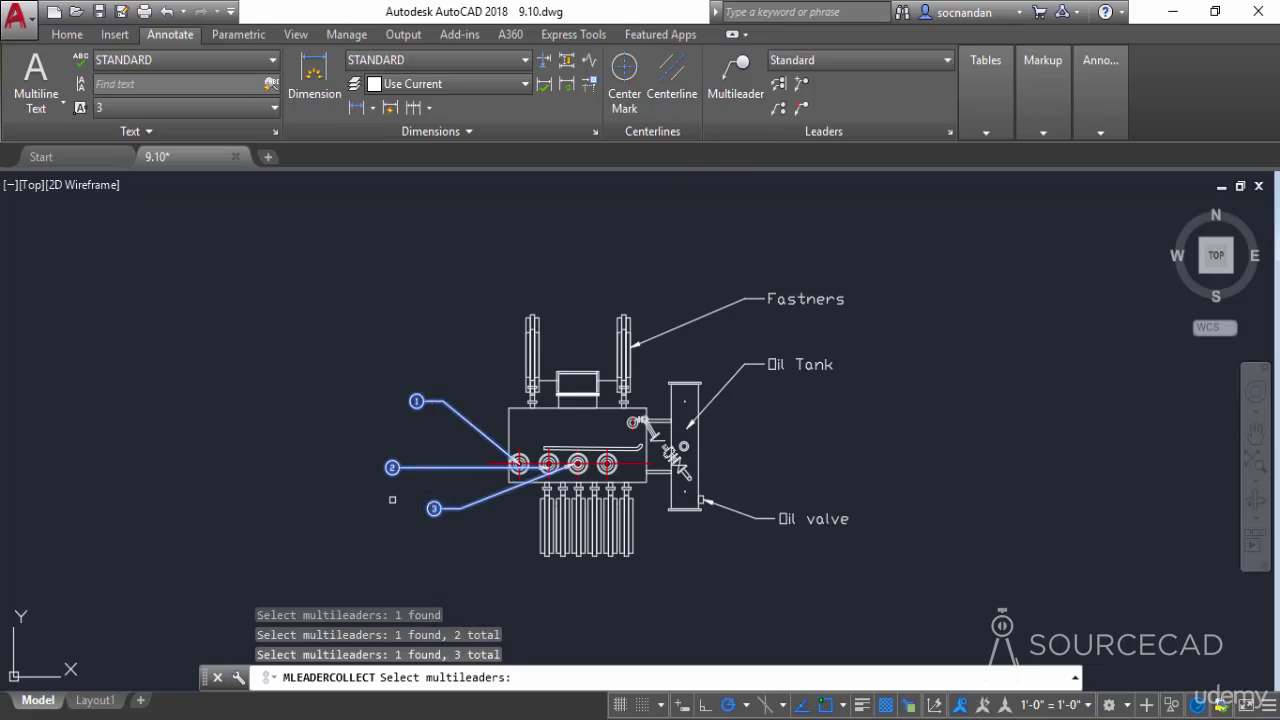
key(Return)
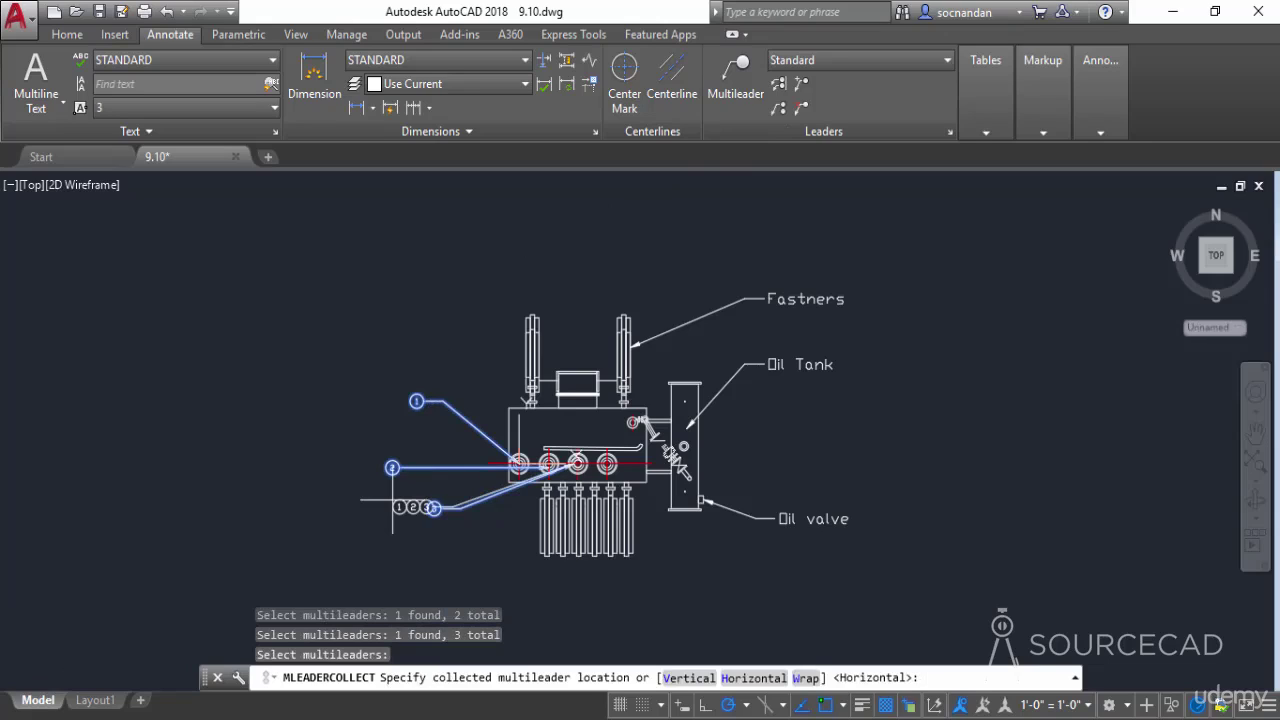
click(363, 360)
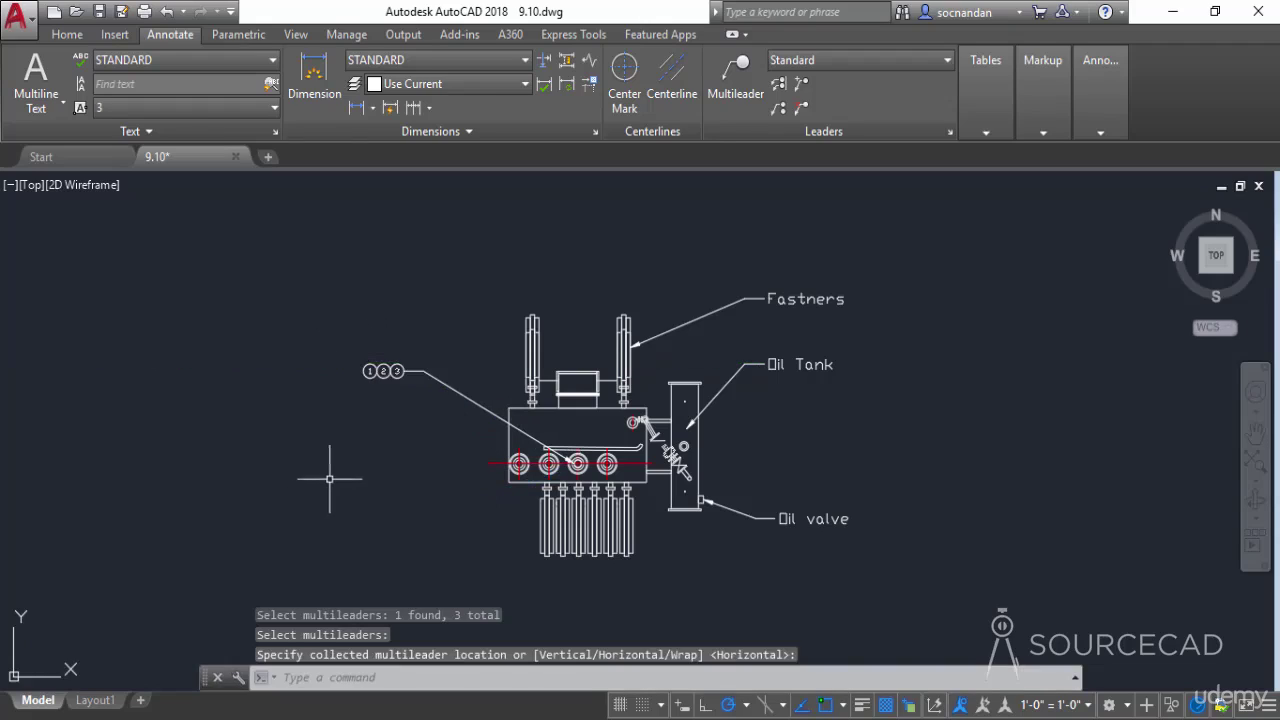
Step: Stretch the collected balloons' arrowhead to the leftmost circle on the body and clear the selection
click(533, 437)
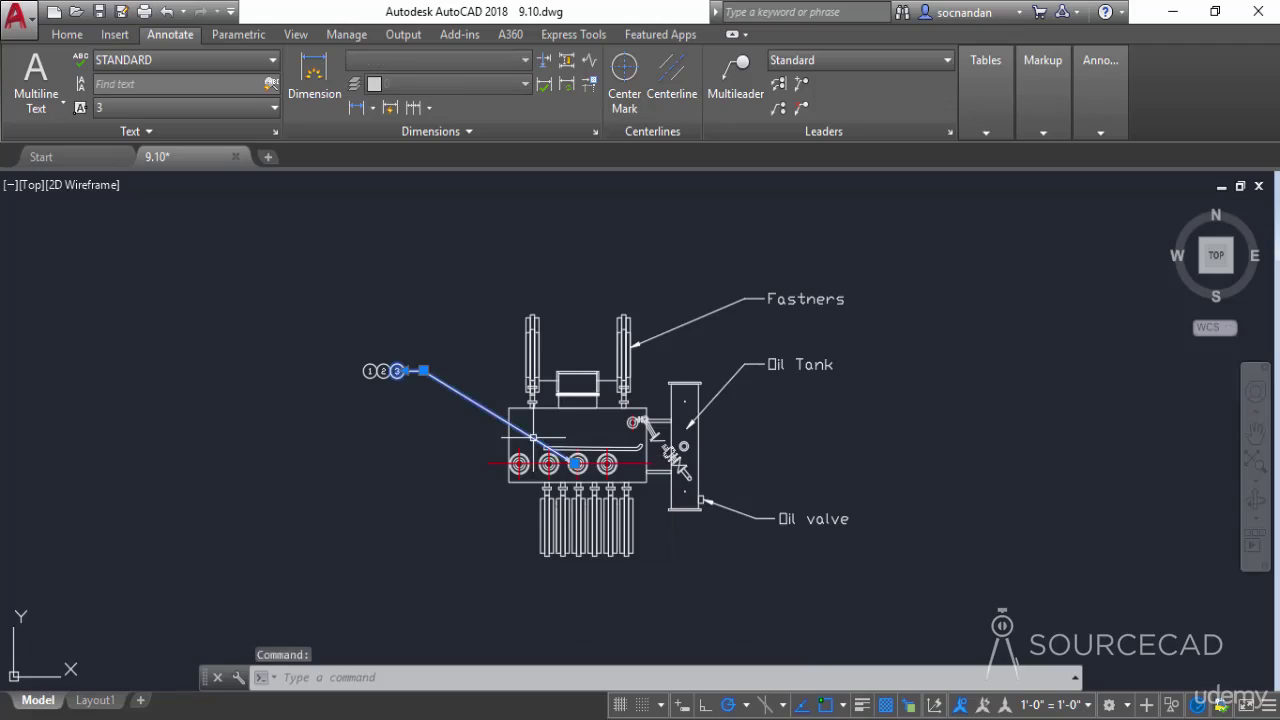
click(577, 463)
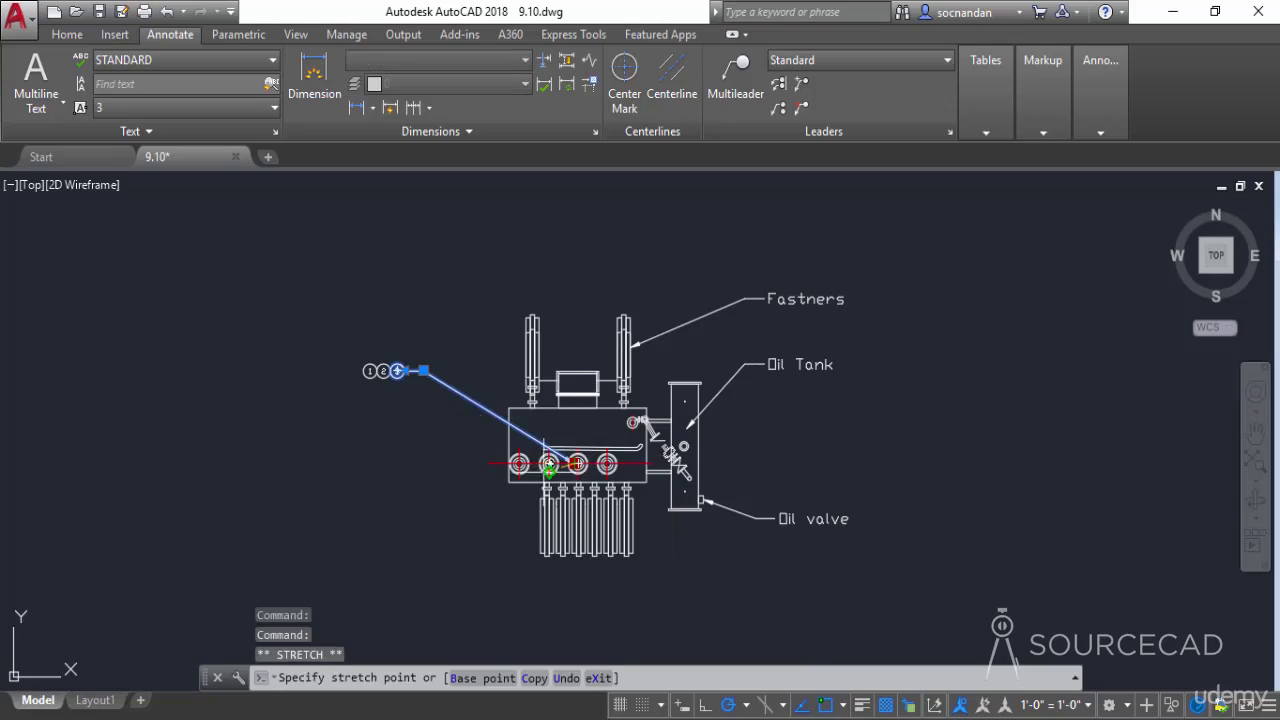
click(519, 463)
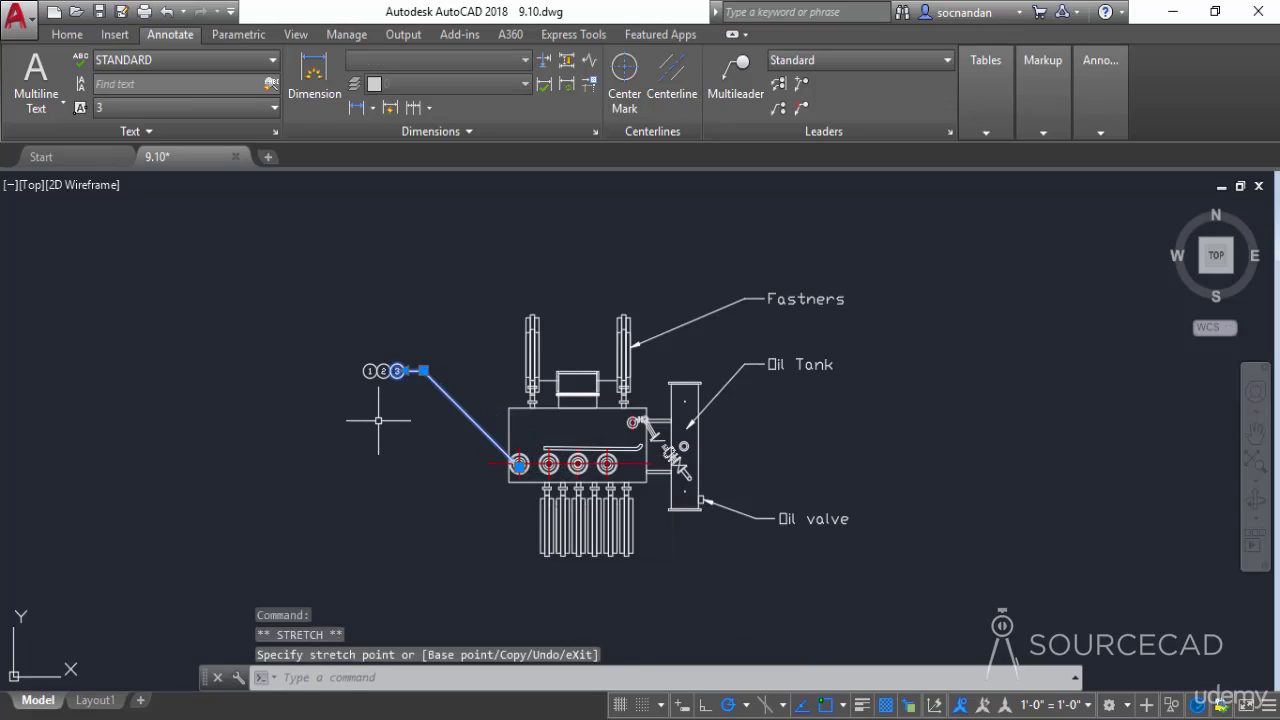
key(Escape)
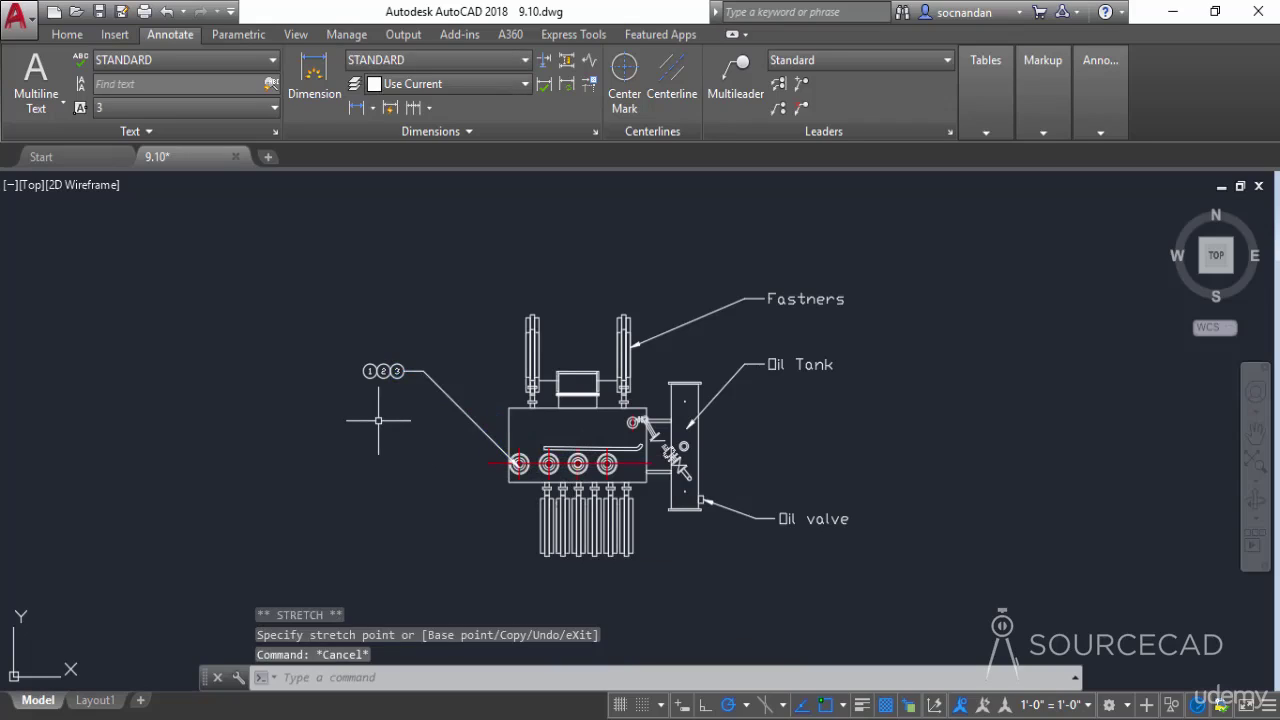